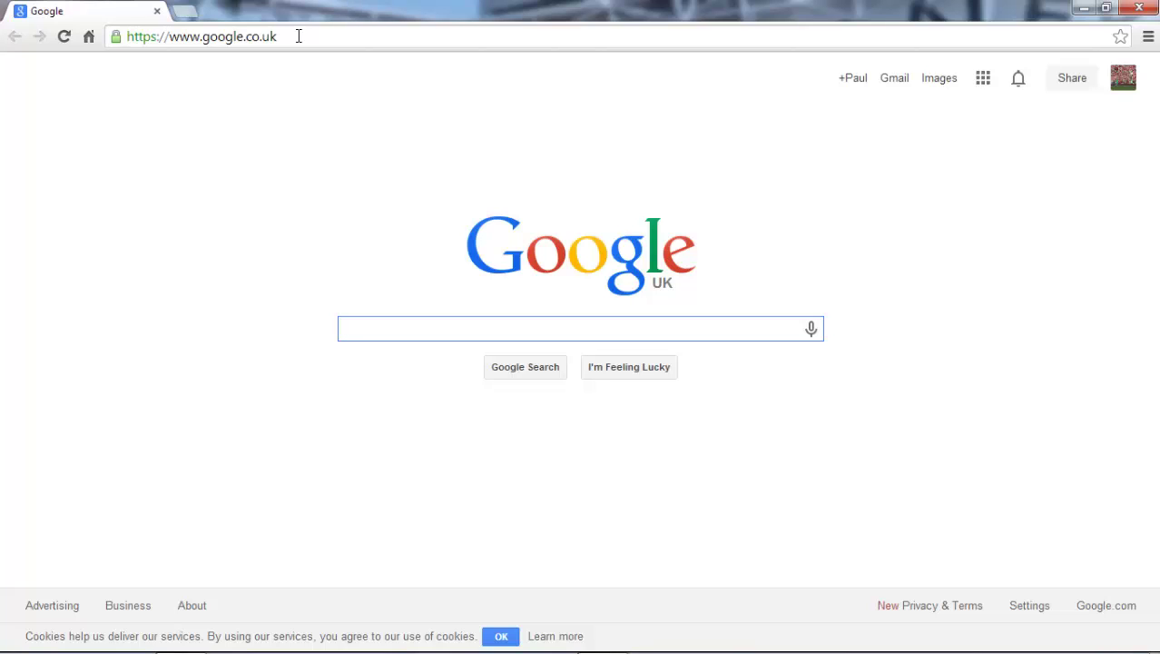
# Type the query 'barclays premier league logo' into the Google UK search box
pyautogui.write('bar')
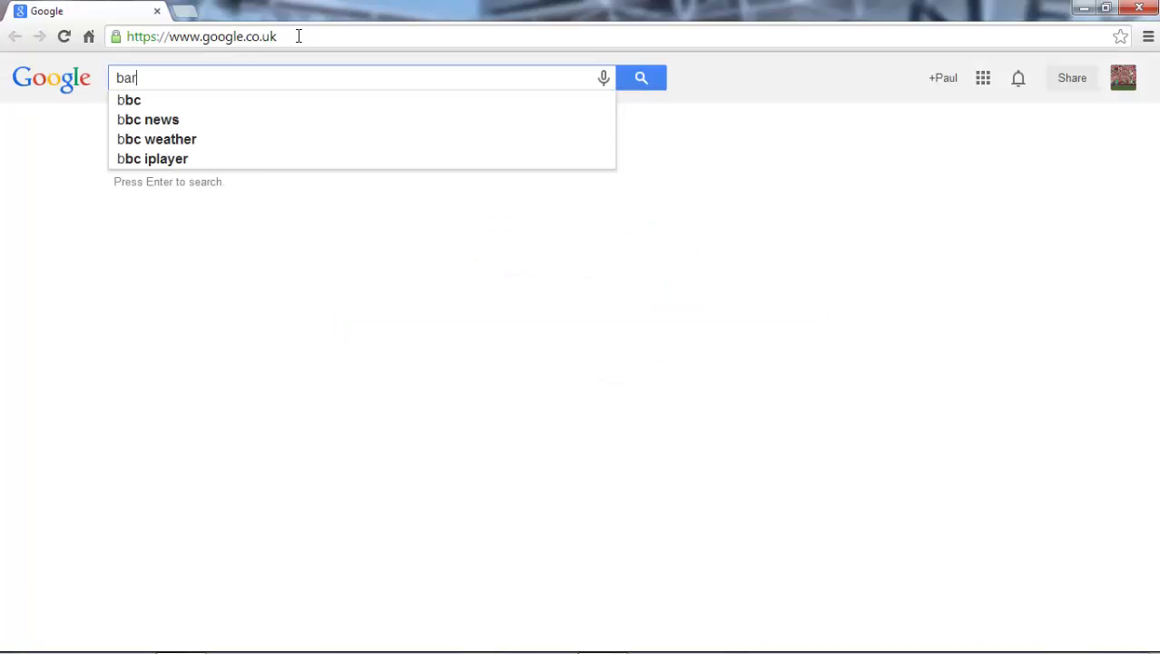
pyautogui.write('clays ')
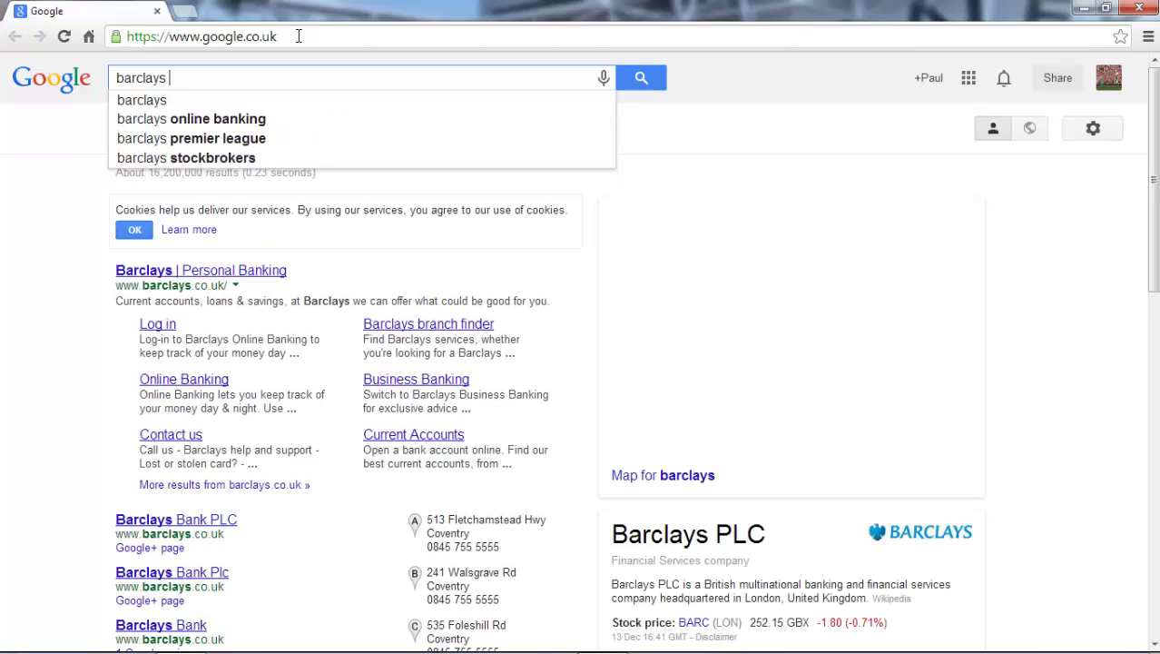
pyautogui.write('premier league logo')
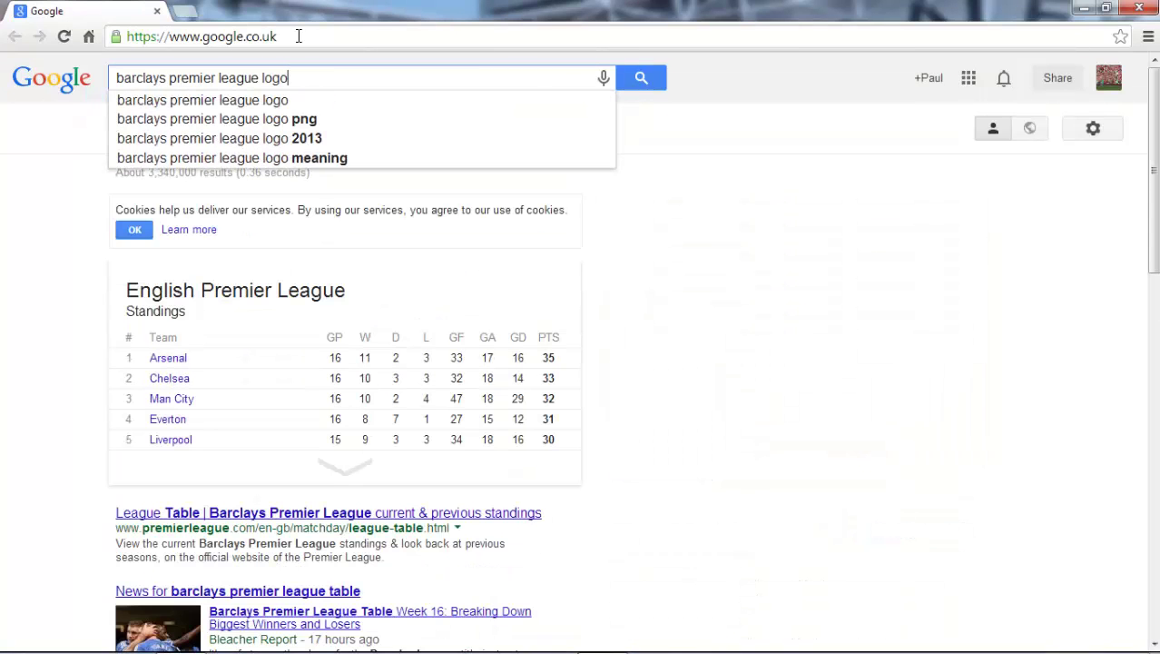
# Run the 'barclays premier league logo' search and switch to image results
pyautogui.press('Return')
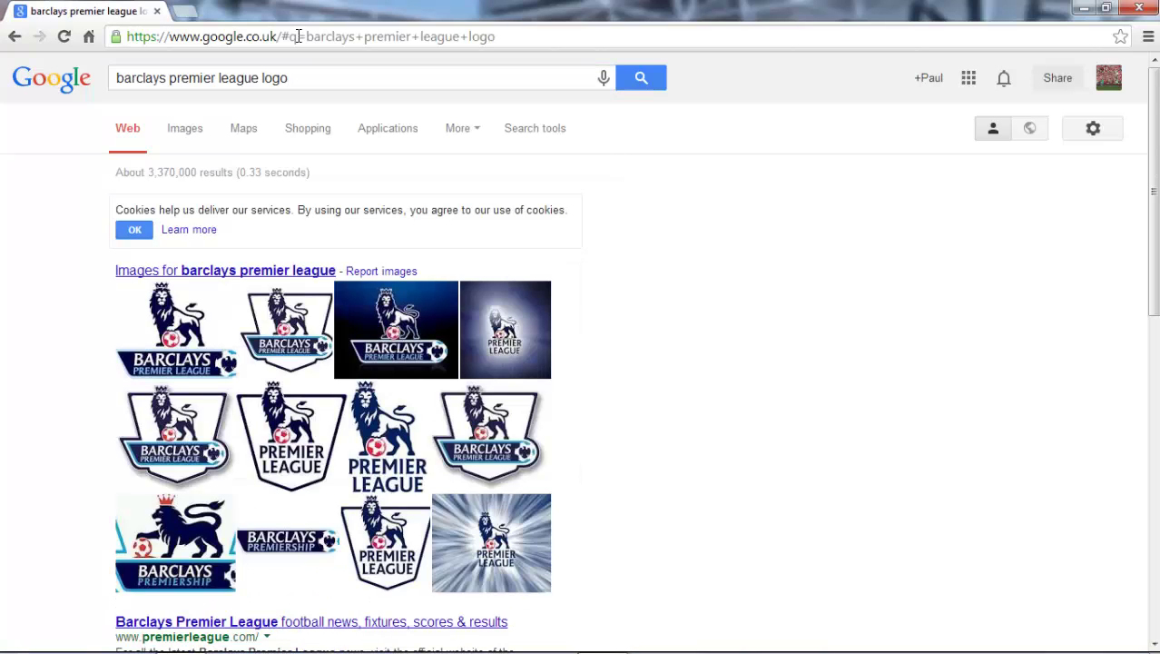
pyautogui.click(186, 129)
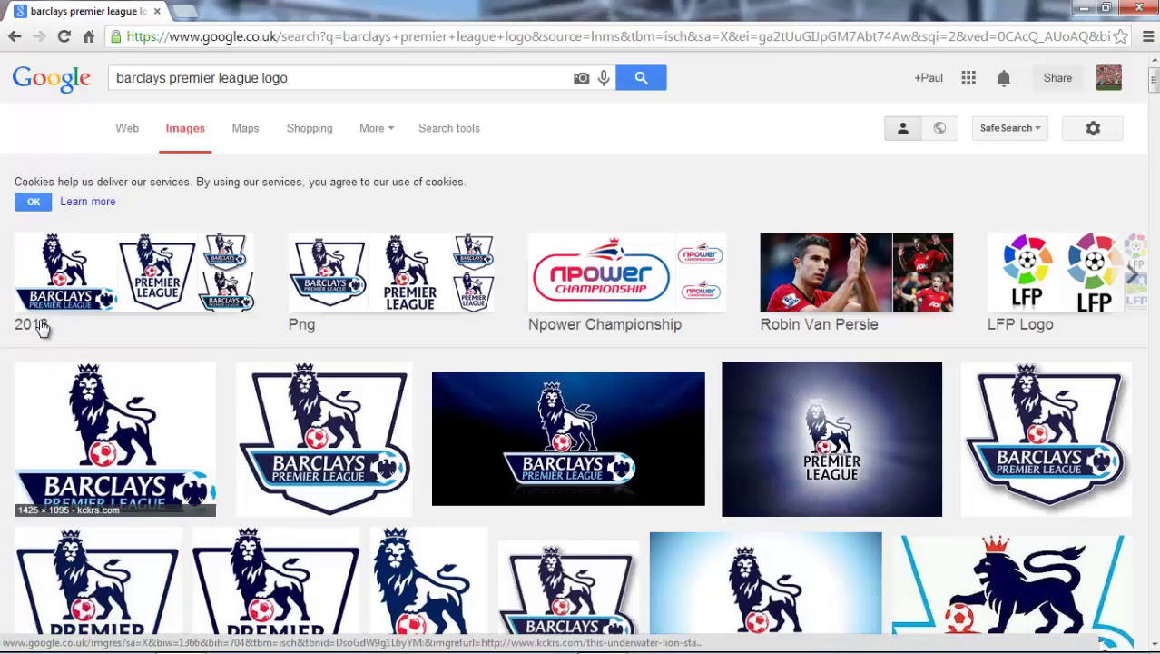
pyautogui.scroll(-2, 241, 381)
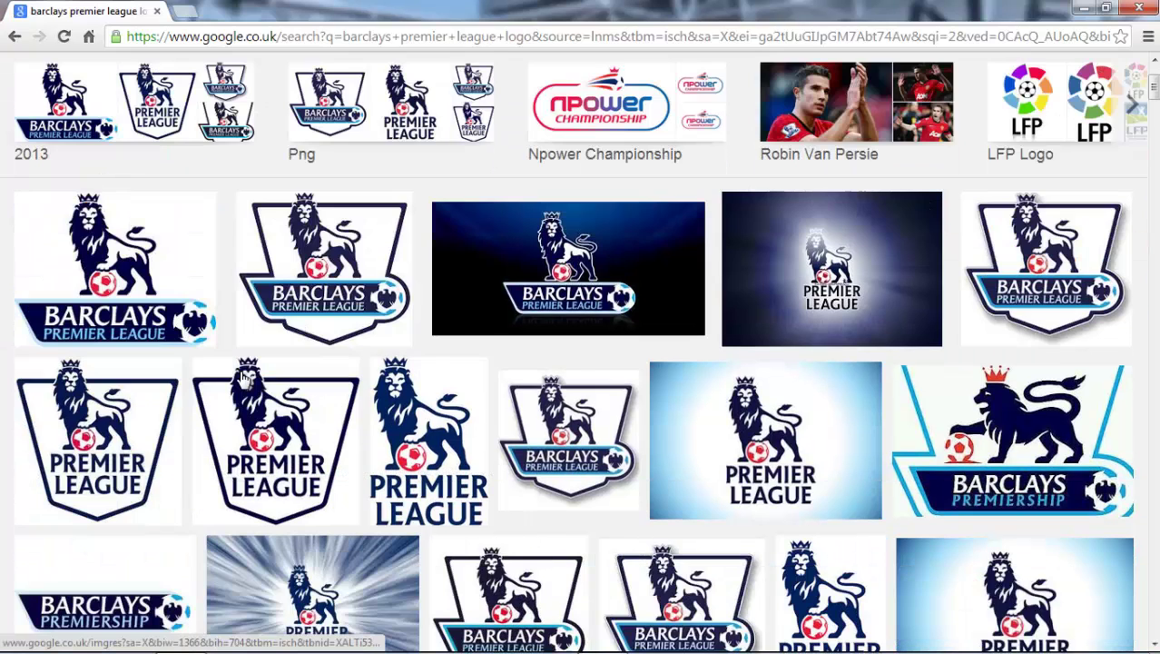
# Preview a few logo results, then open the 1400 × 1400 shield logo's context menu
pyautogui.click(338, 272)
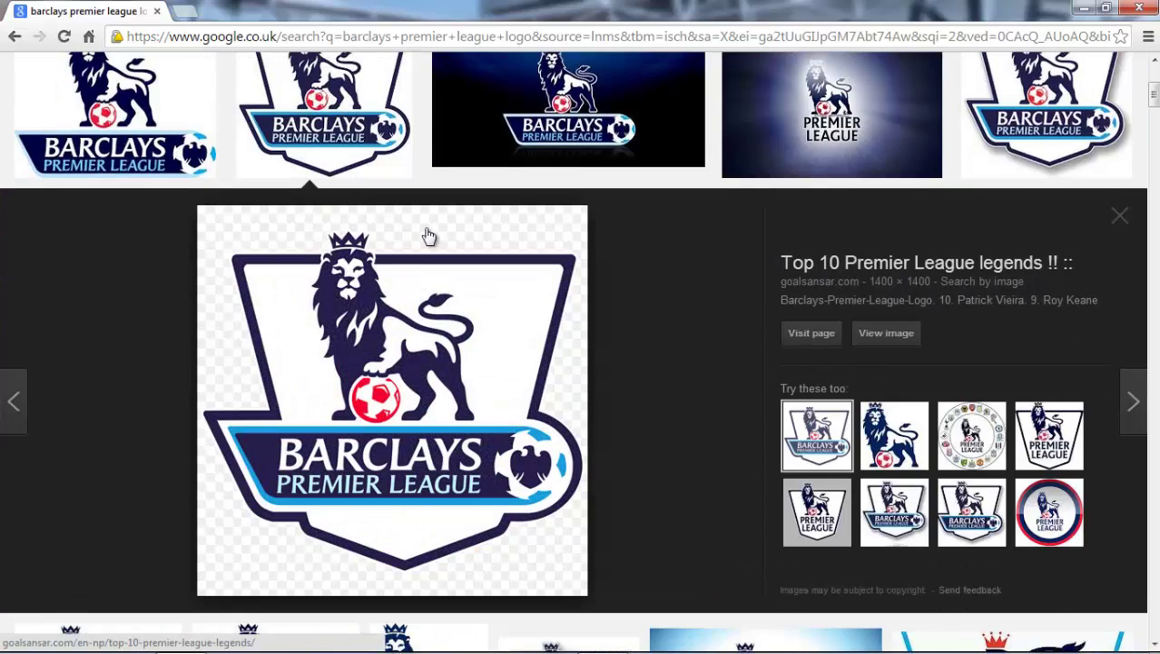
pyautogui.click(1131, 220)
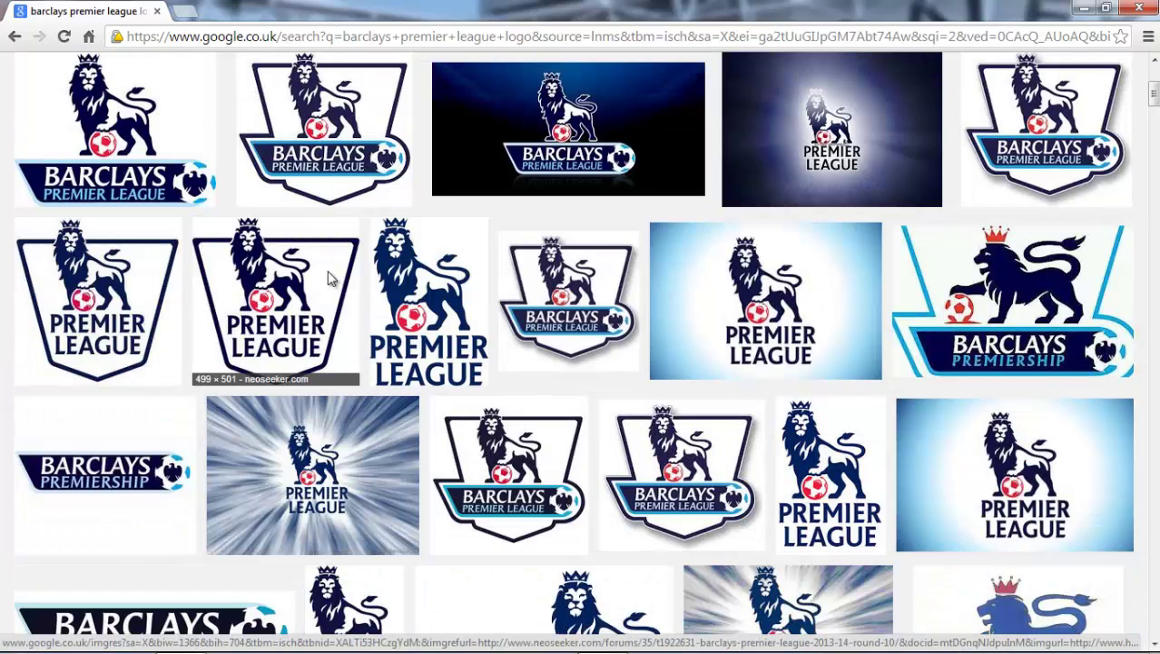
pyautogui.click(536, 462)
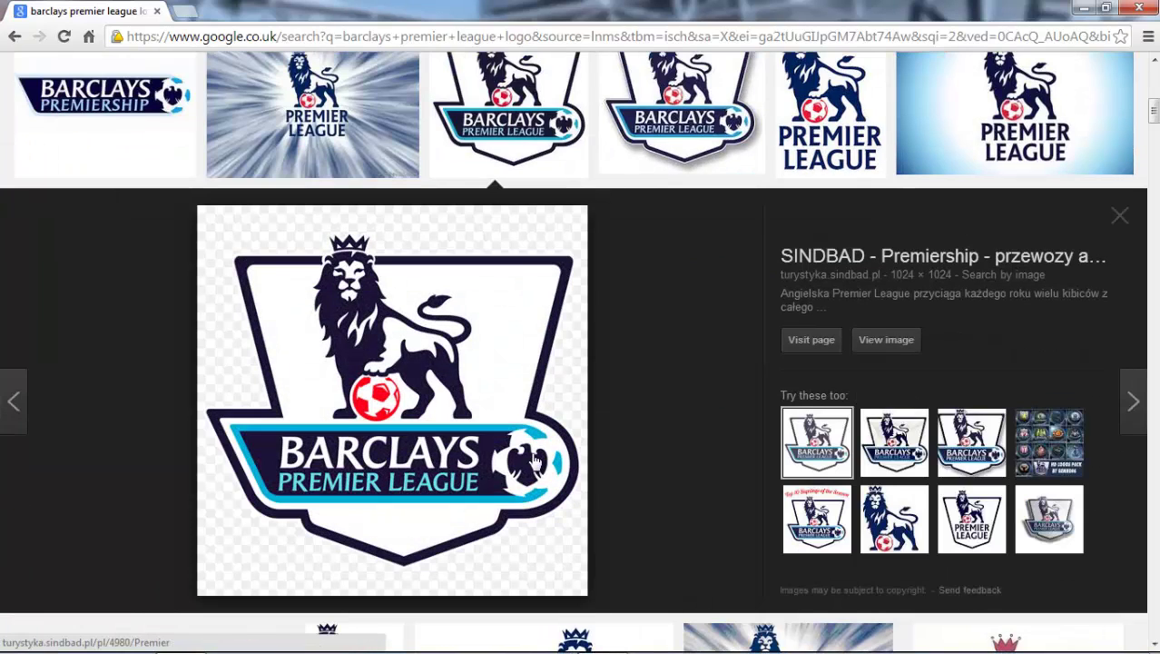
pyautogui.click(1120, 216)
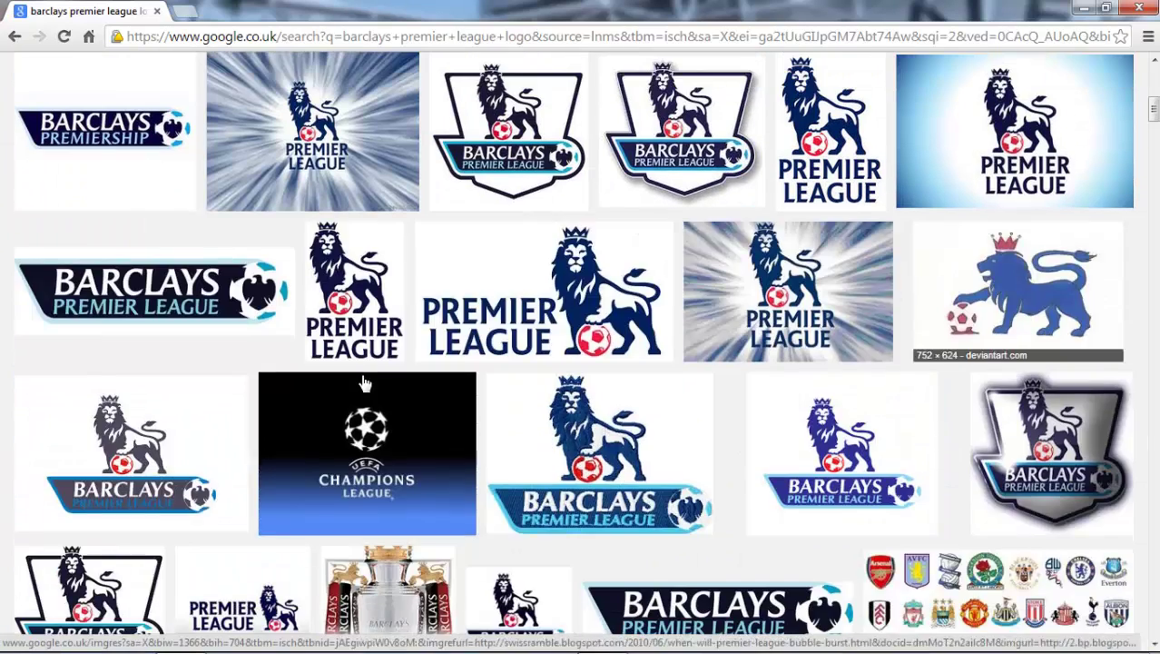
pyautogui.scroll(-2, 352, 379)
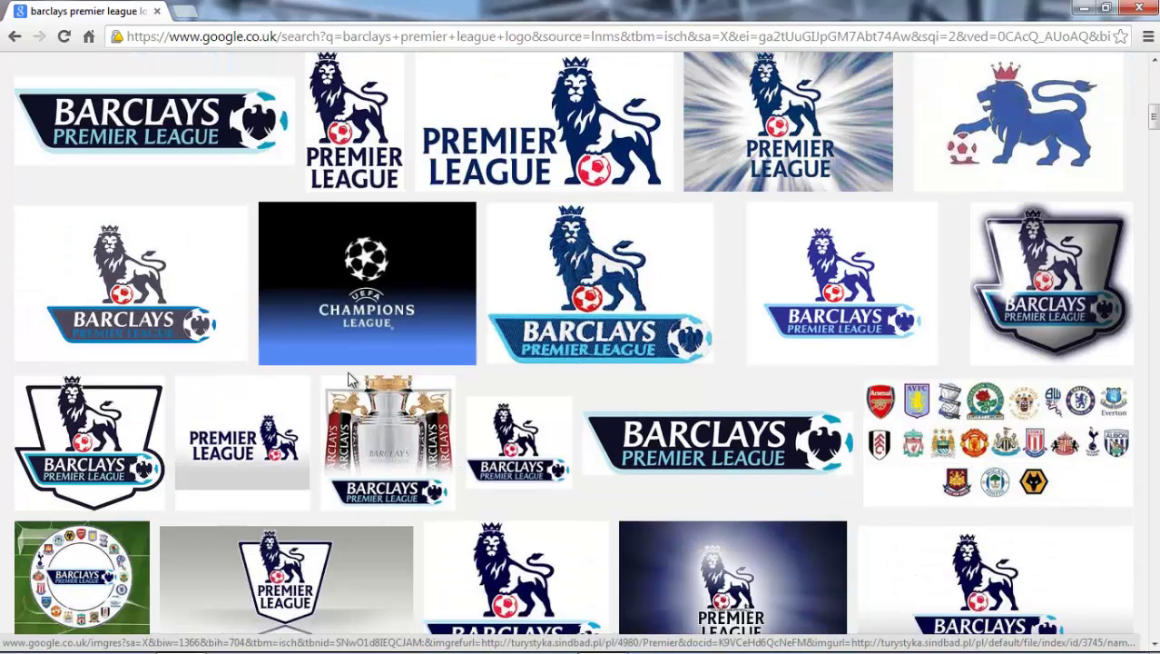
pyautogui.scroll(2, 352, 380)
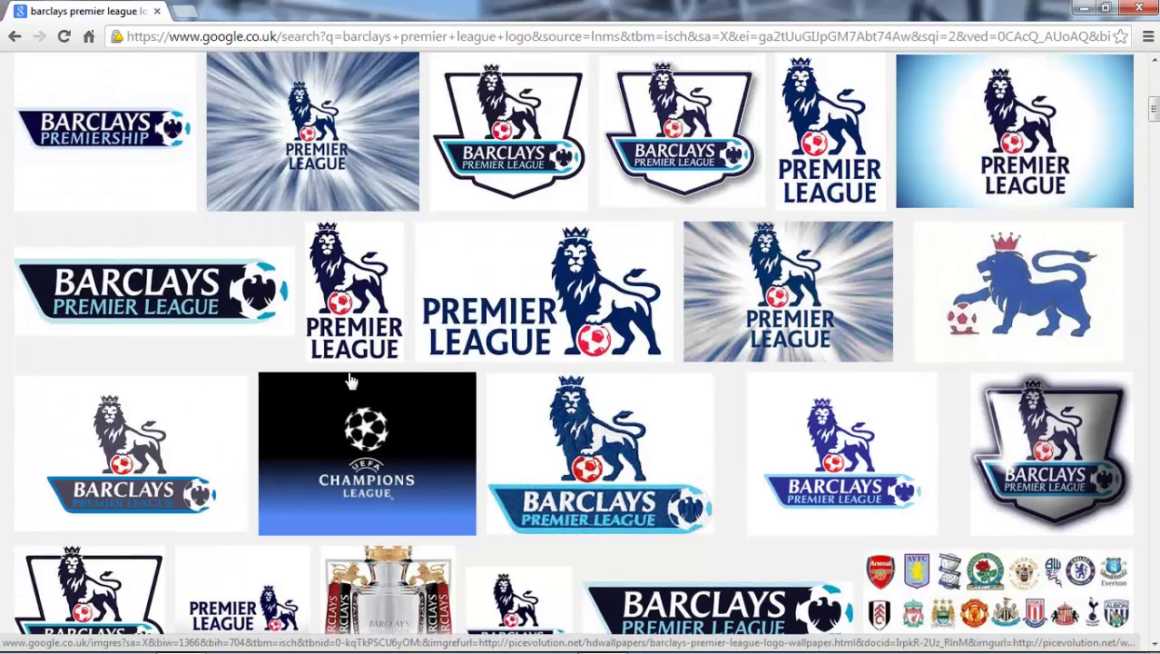
pyautogui.scroll(5, 352, 379)
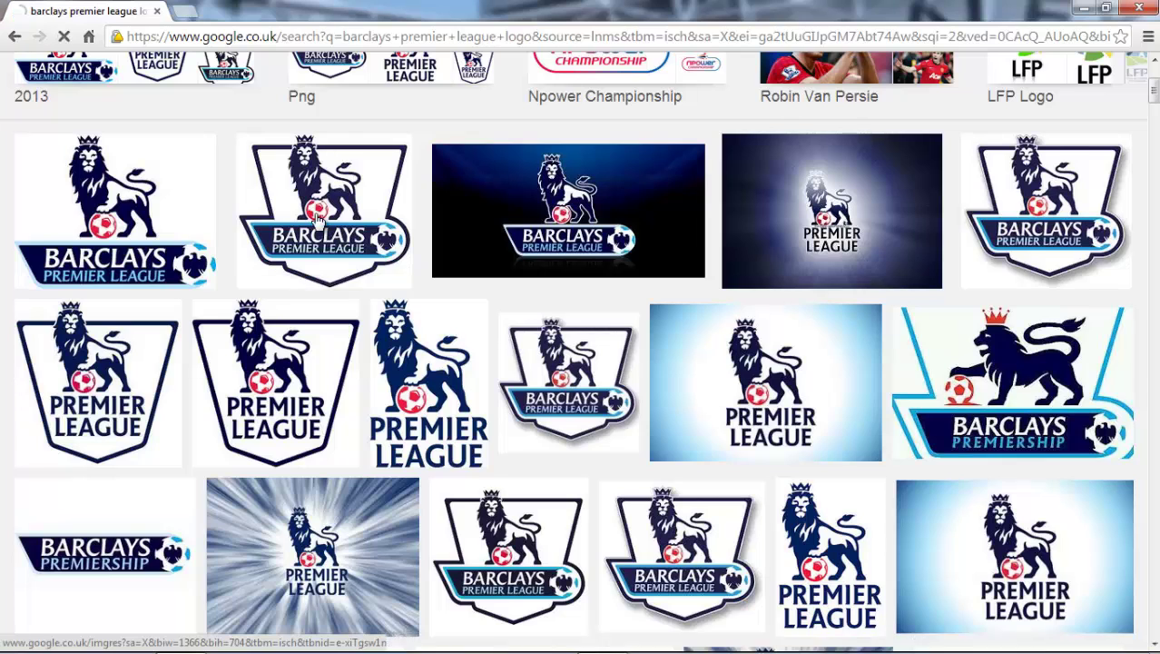
pyautogui.click(318, 221)
pyautogui.rightClick(397, 353)
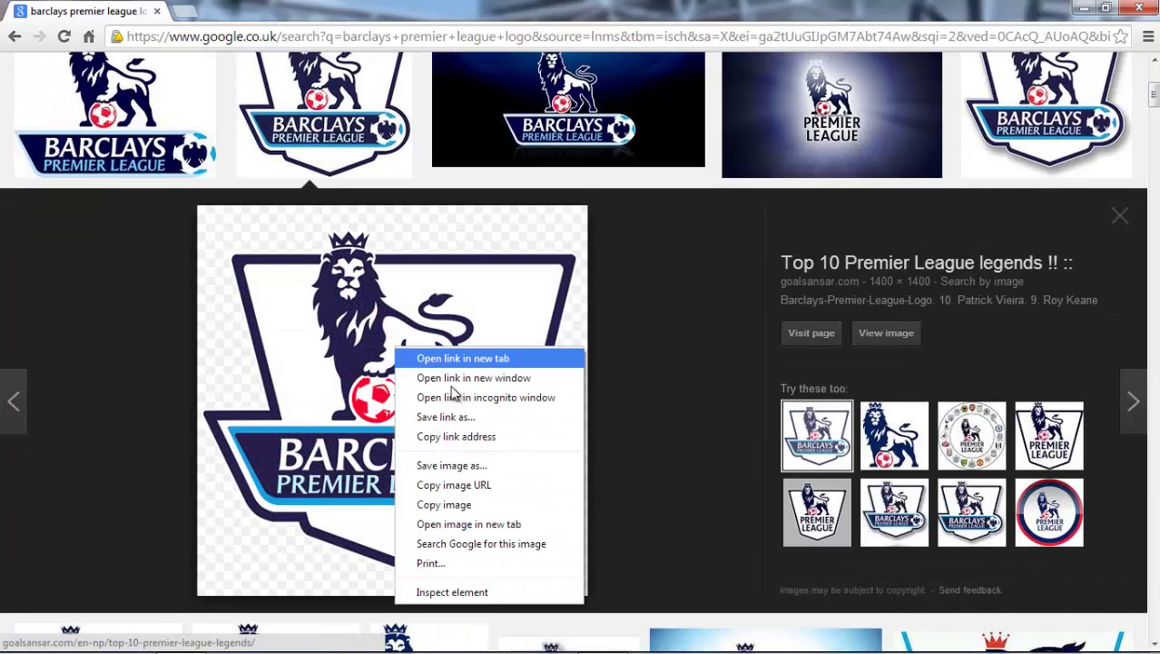
# Save the logo as PNG 'Barclays-Premier-League-Logo' on the Desktop, then close Chrome
pyautogui.click(454, 466)
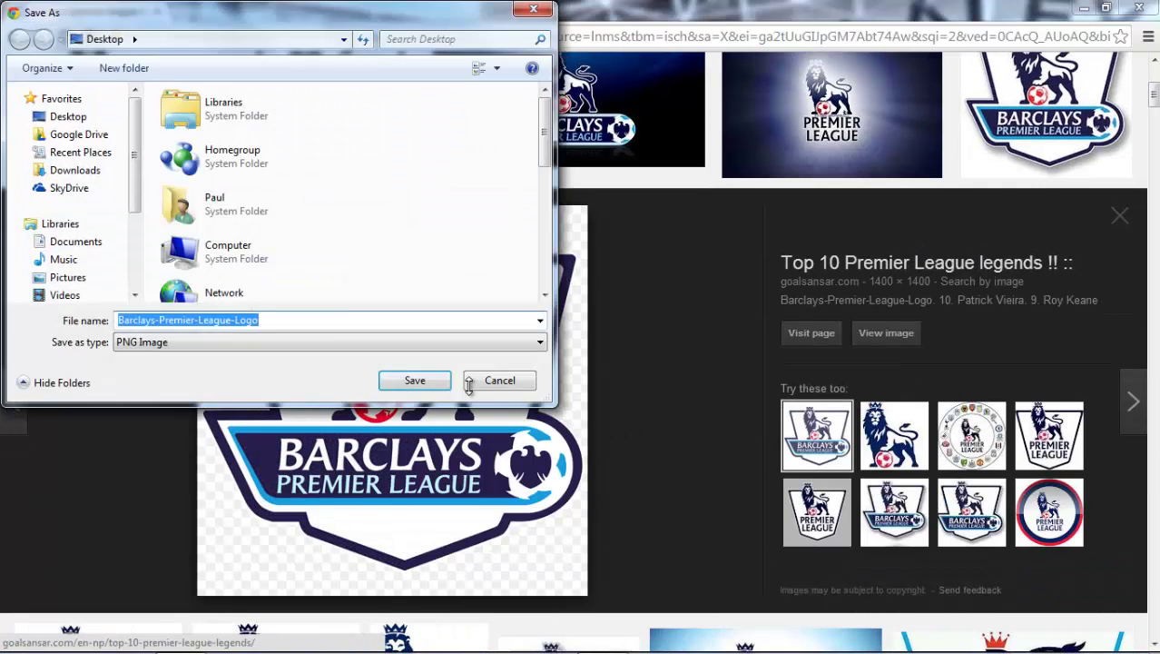
pyautogui.click(277, 346)
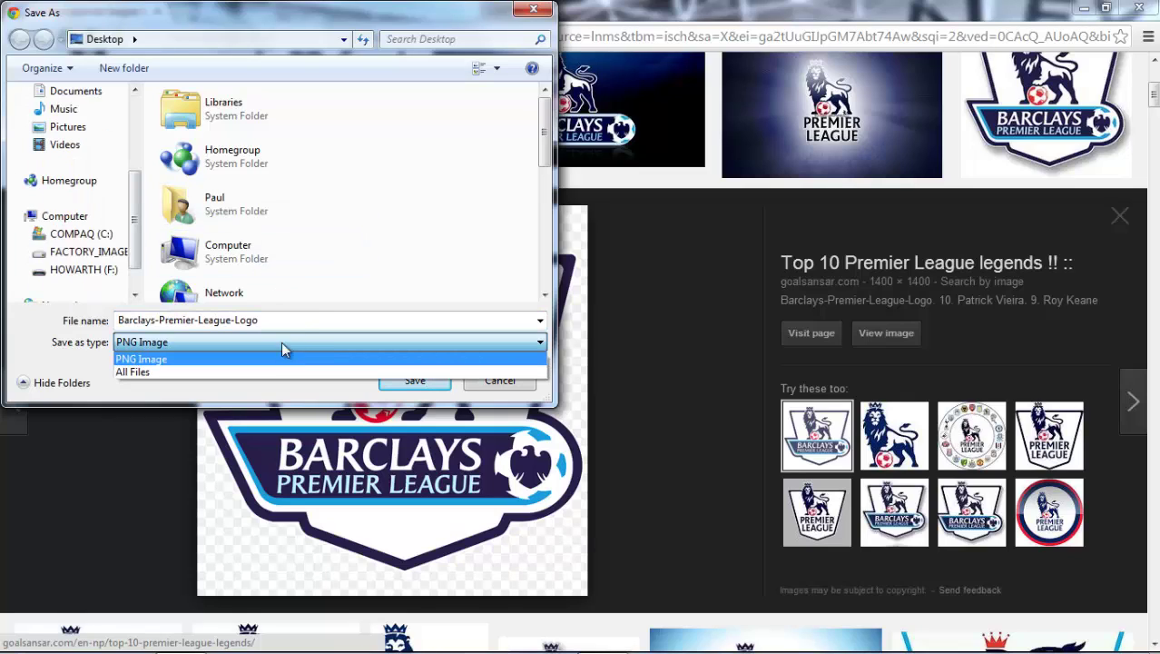
pyautogui.click(292, 321)
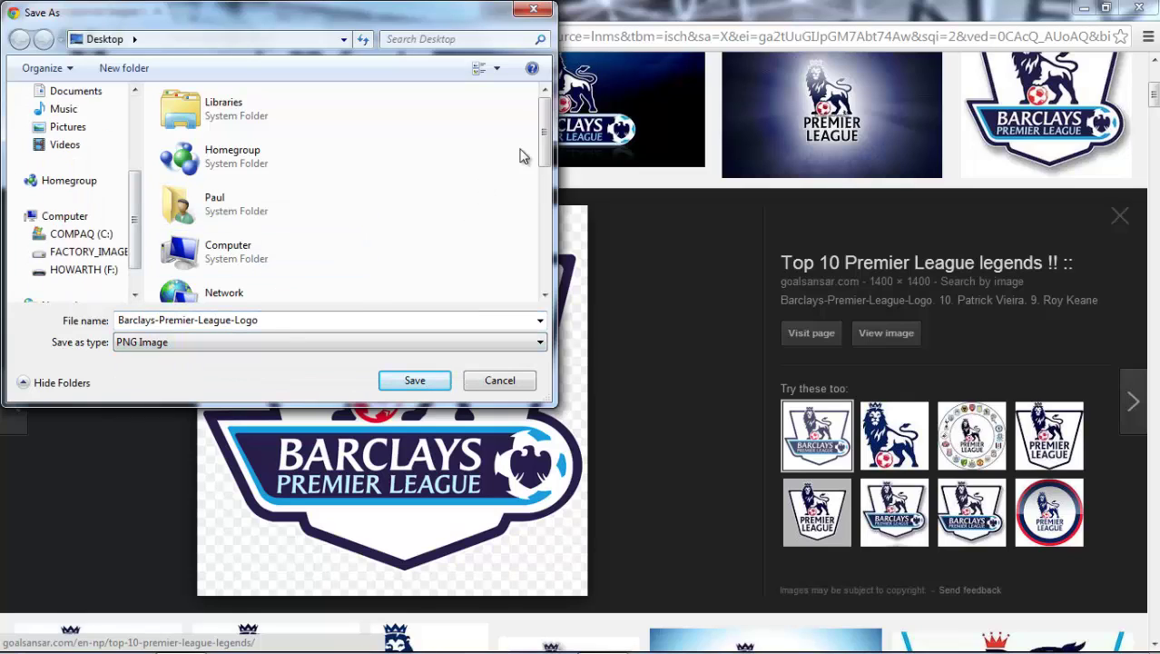
pyautogui.click(414, 380)
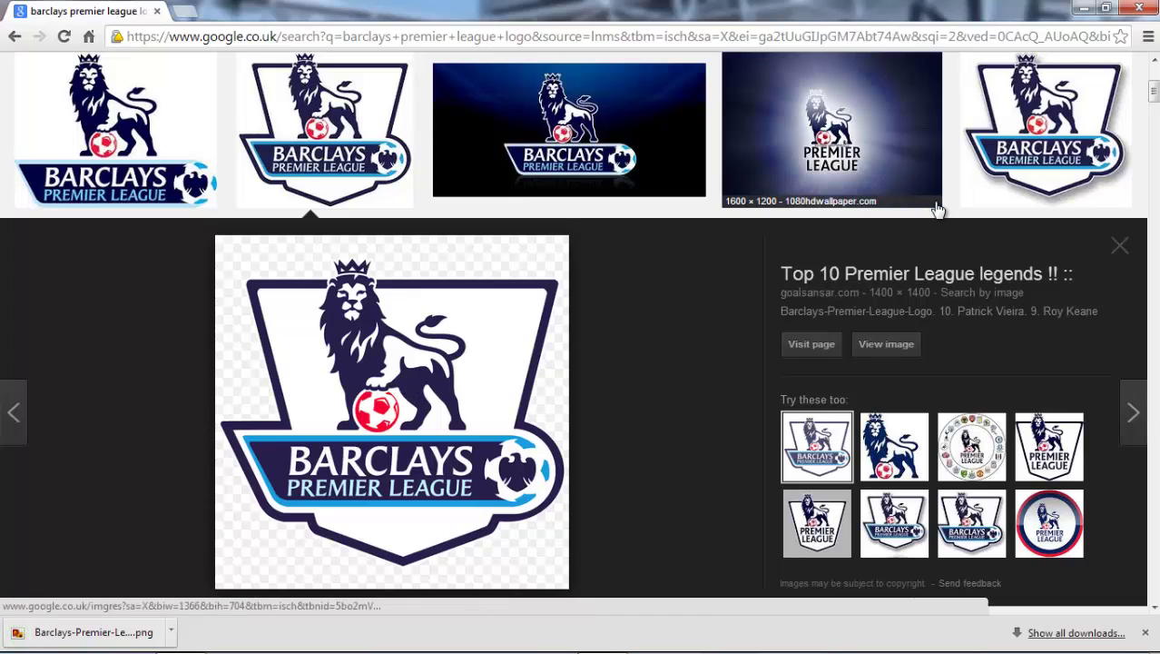
pyautogui.click(1139, 9)
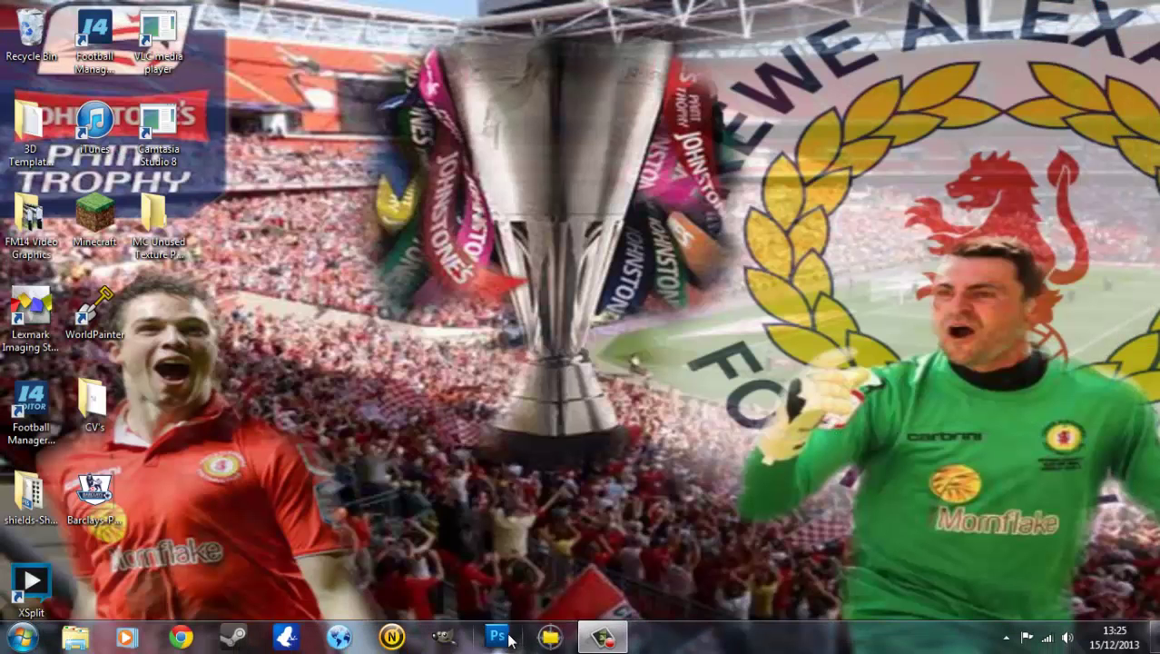
# Launch Photoshop CS5 with an empty workspace and bring up its File > Open dialog
pyautogui.click(510, 642)
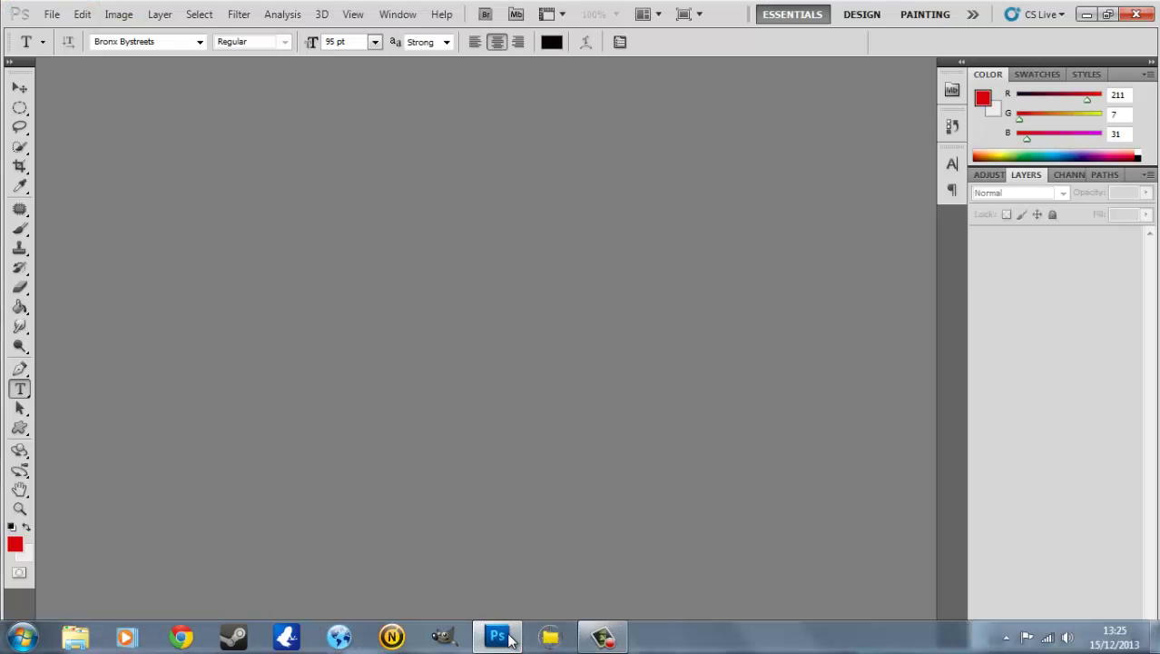
pyautogui.click(603, 638)
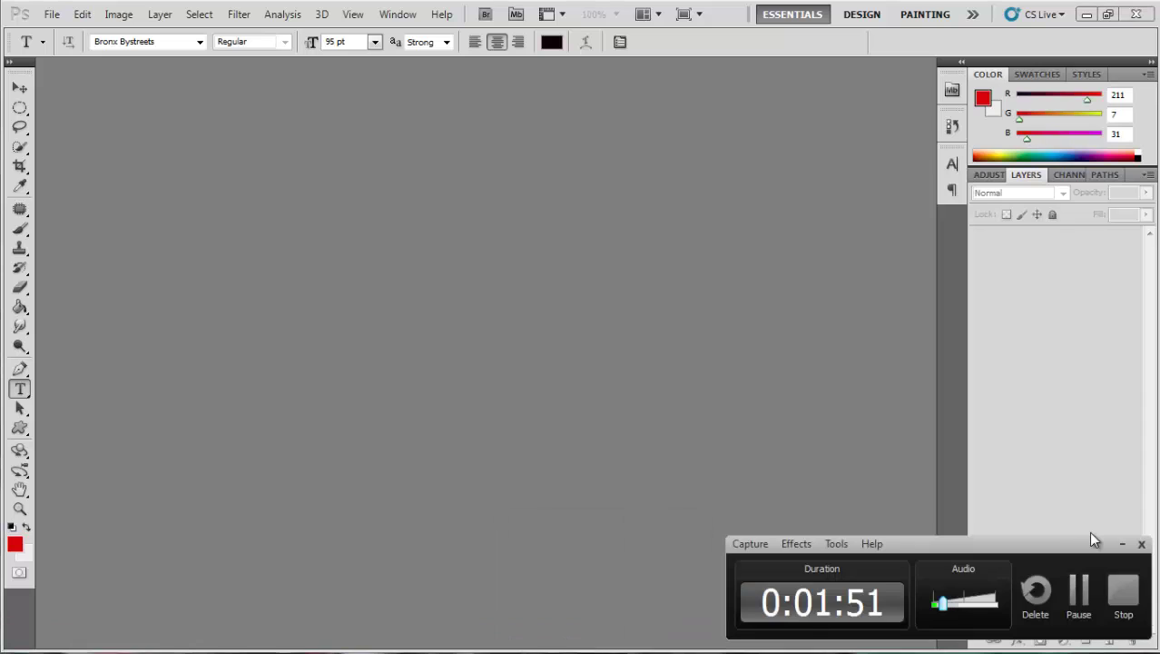
pyautogui.click(1122, 543)
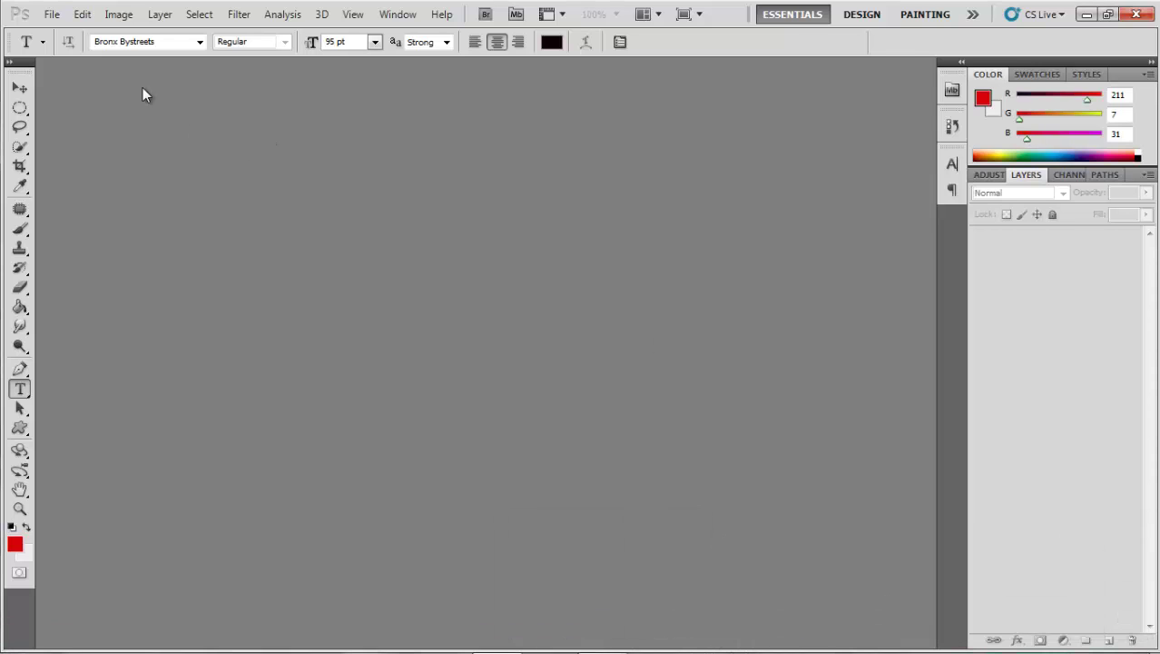
pyautogui.click(52, 16)
pyautogui.click(79, 46)
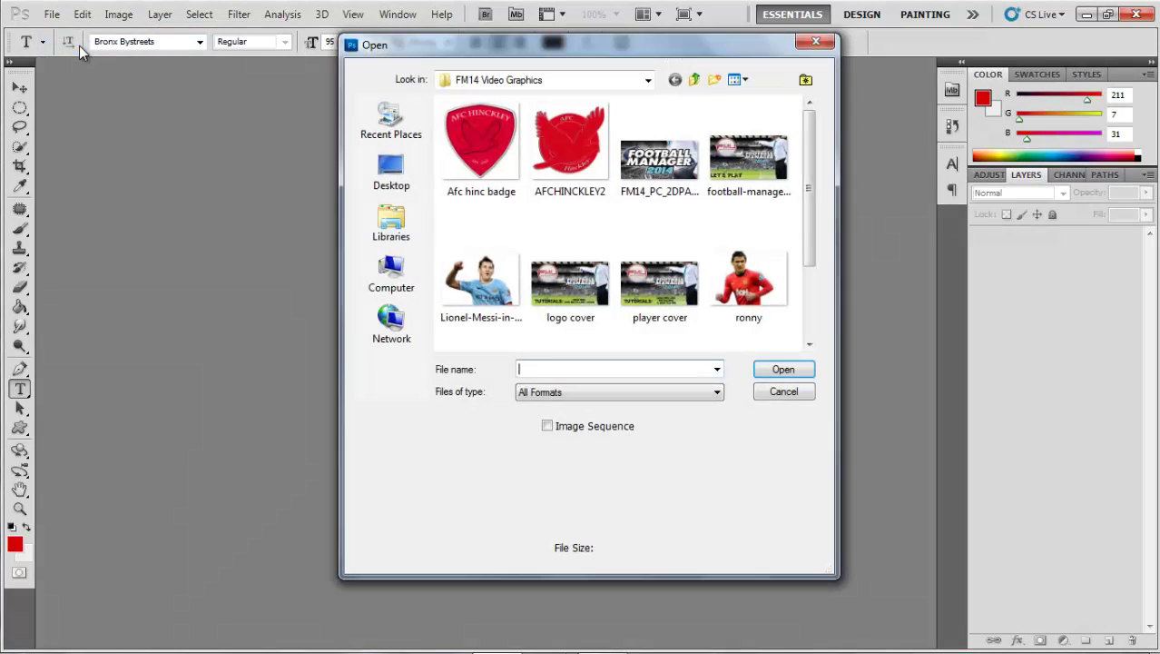
# Open Barclays-Premier-League-Logo.png from the Desktop, then minimise Photoshop
pyautogui.click(391, 172)
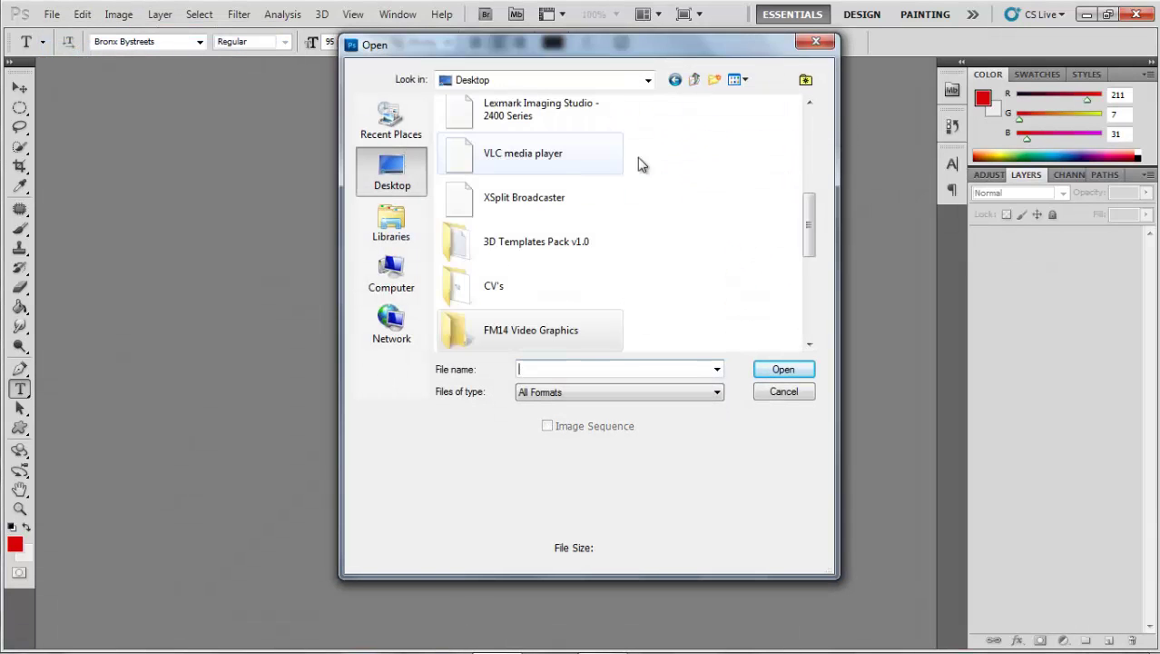
pyautogui.moveTo(814, 241); pyautogui.dragTo(817, 289)
pyautogui.click(526, 212)
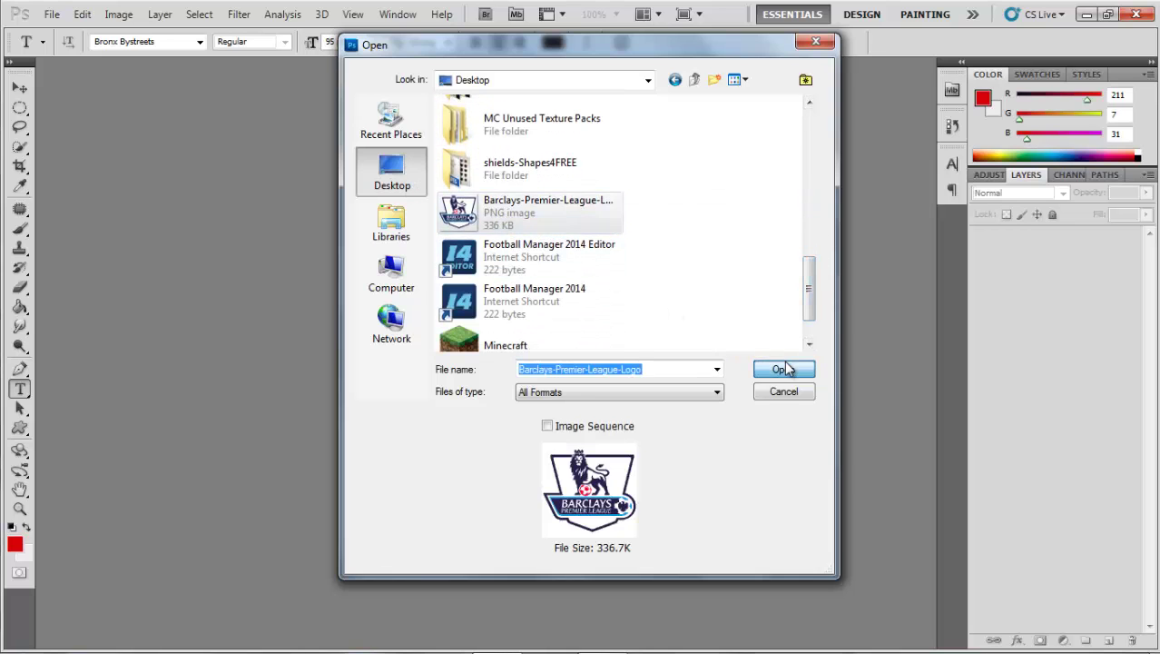
pyautogui.click(783, 369)
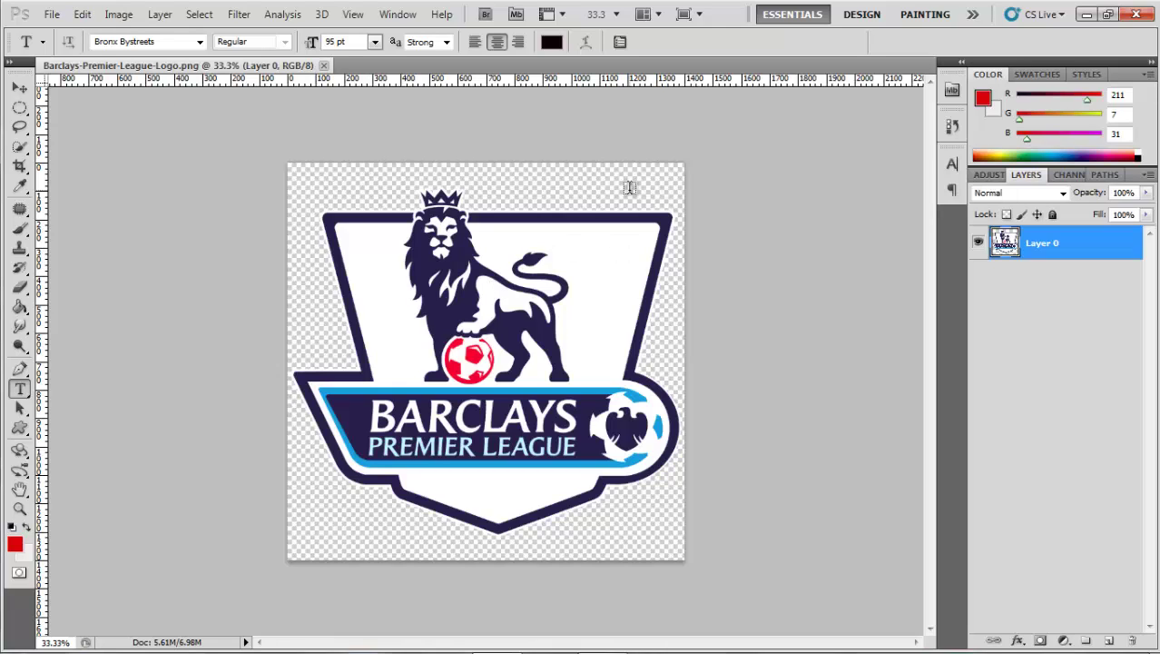
pyautogui.click(1085, 26)
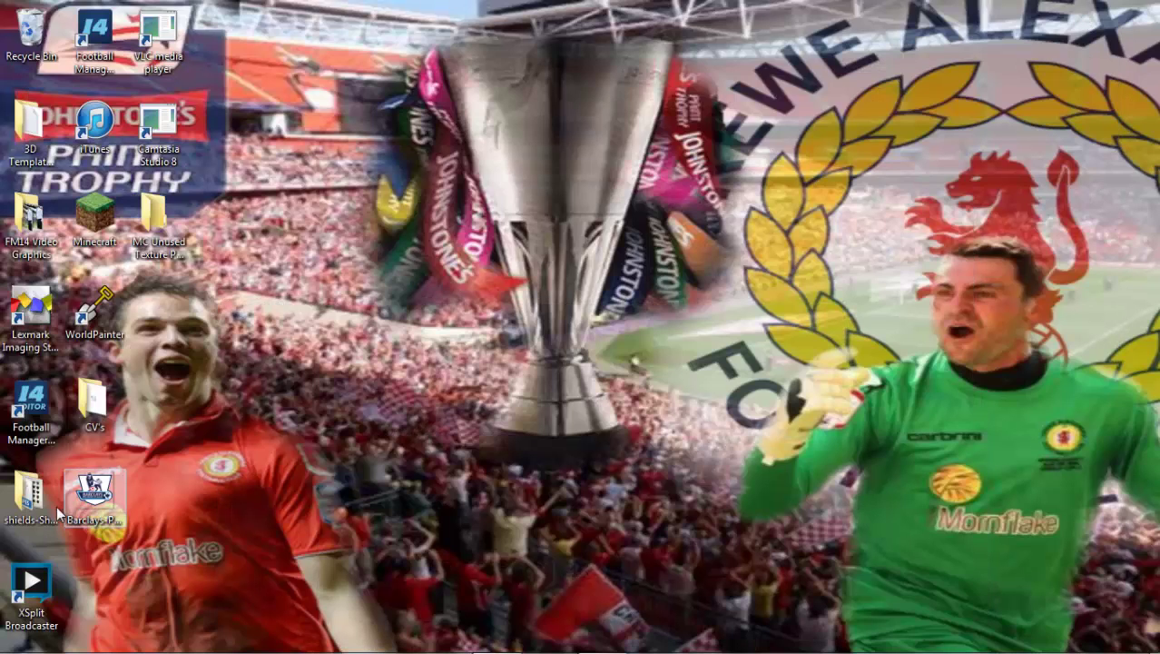
pyautogui.moveTo(572, 643)
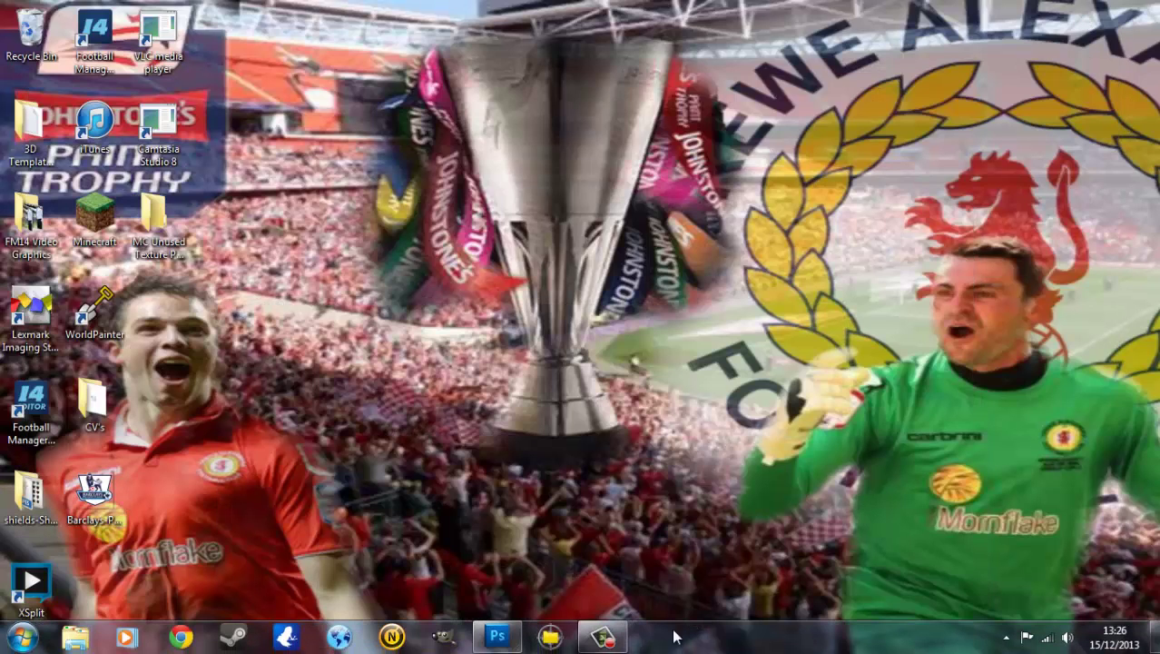
pyautogui.click(497, 637)
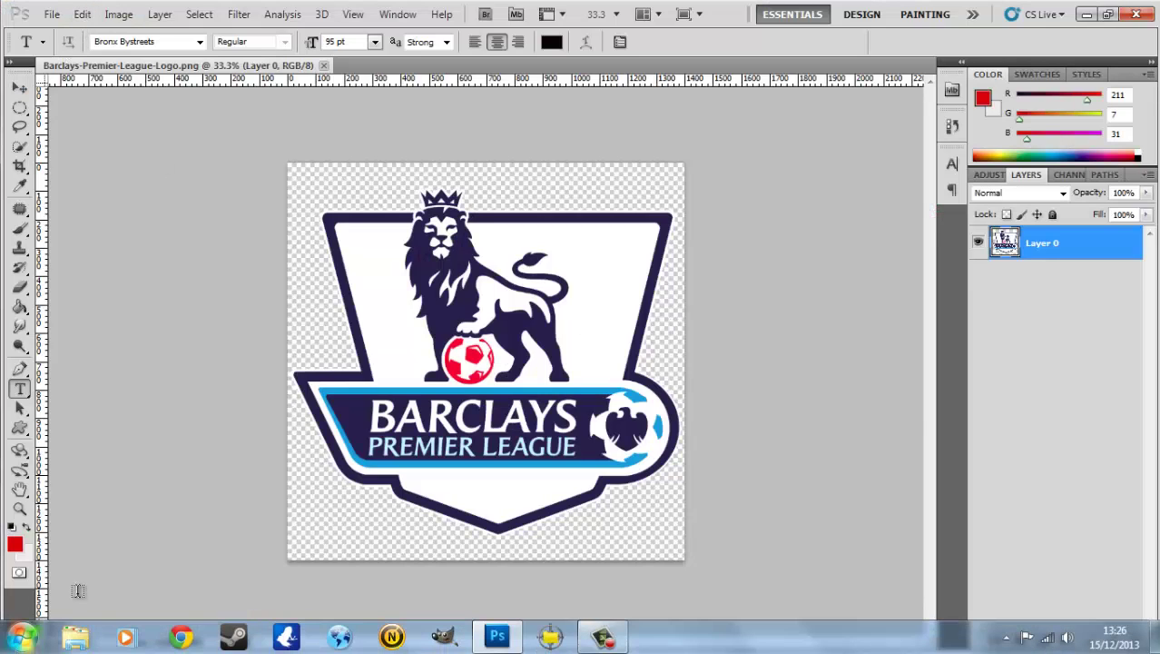
pyautogui.click(79, 637)
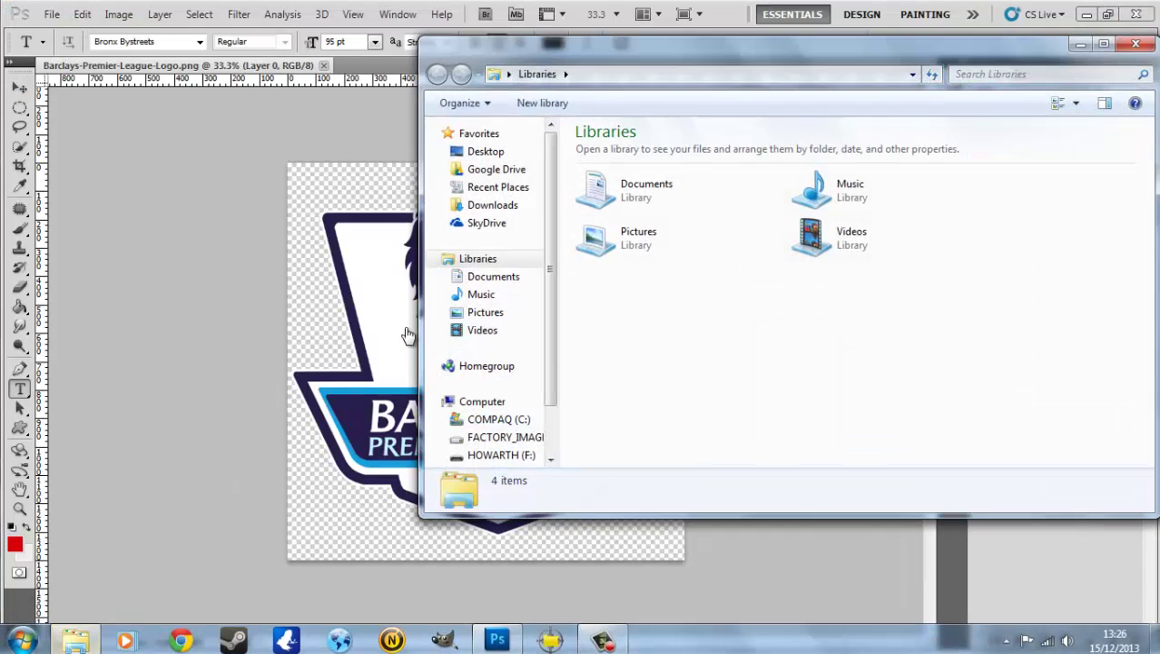
pyautogui.click(699, 193)
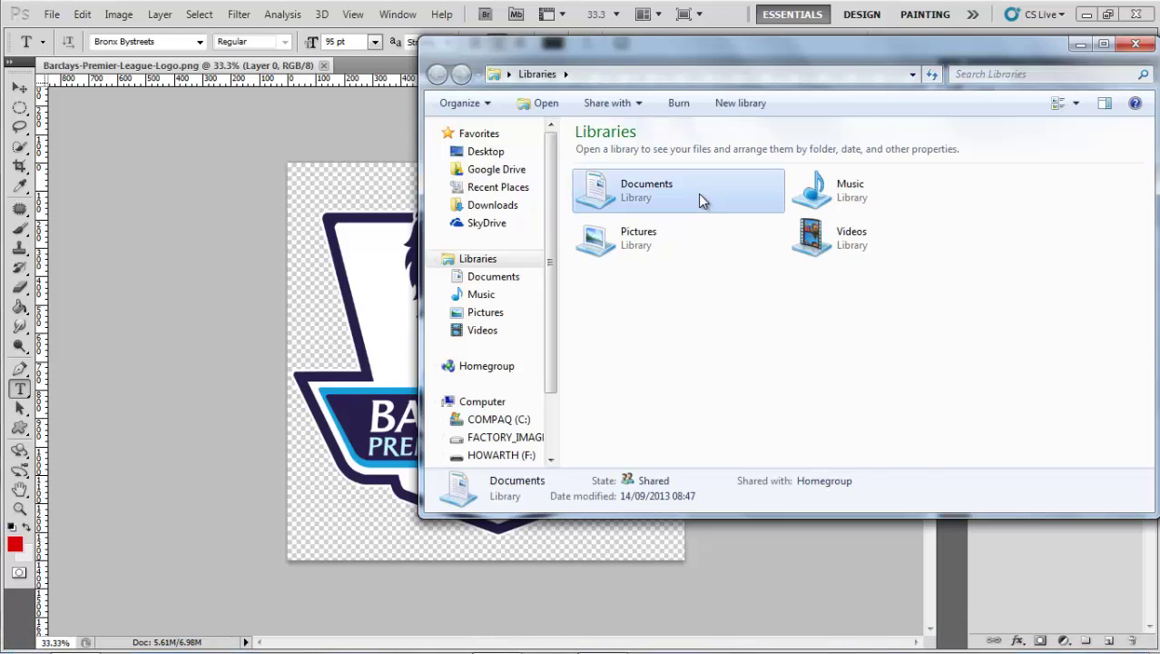
pyautogui.doubleClick(699, 194)
pyautogui.doubleClick(641, 404)
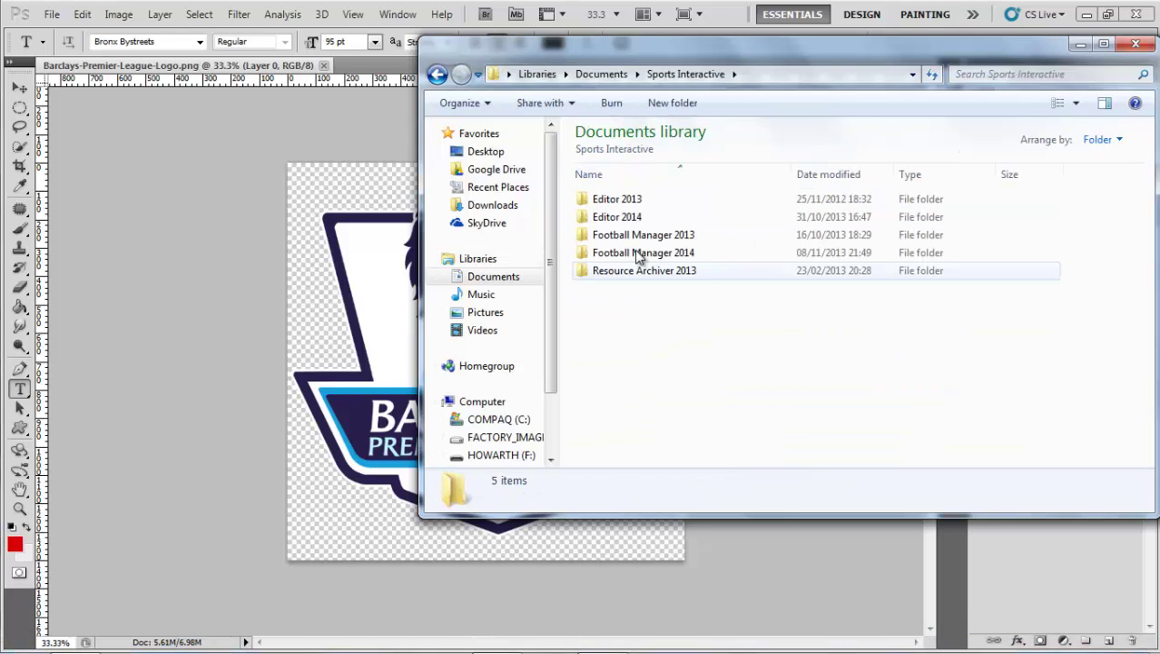
pyautogui.doubleClick(637, 253)
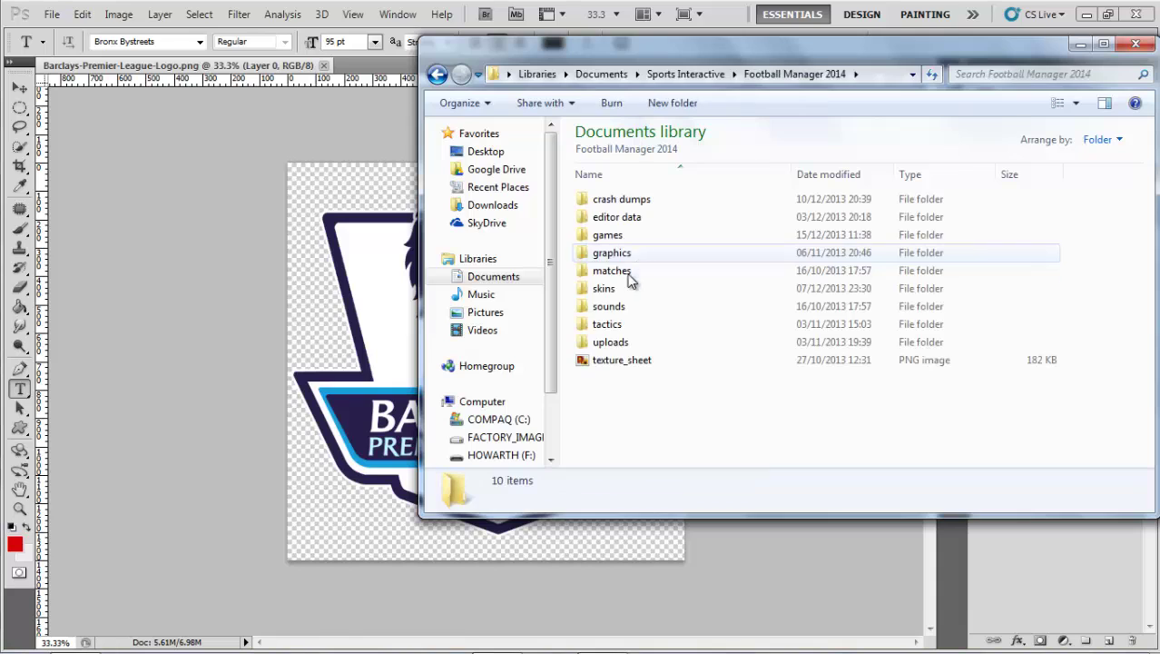
pyautogui.doubleClick(612, 254)
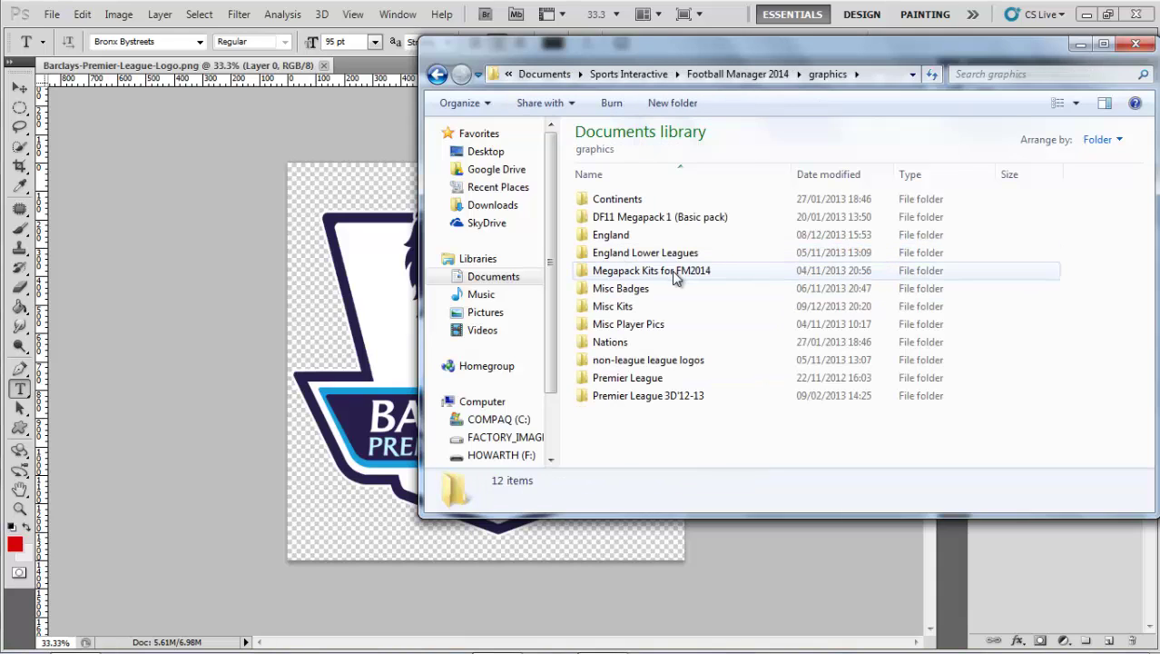
pyautogui.doubleClick(669, 253)
pyautogui.click(438, 74)
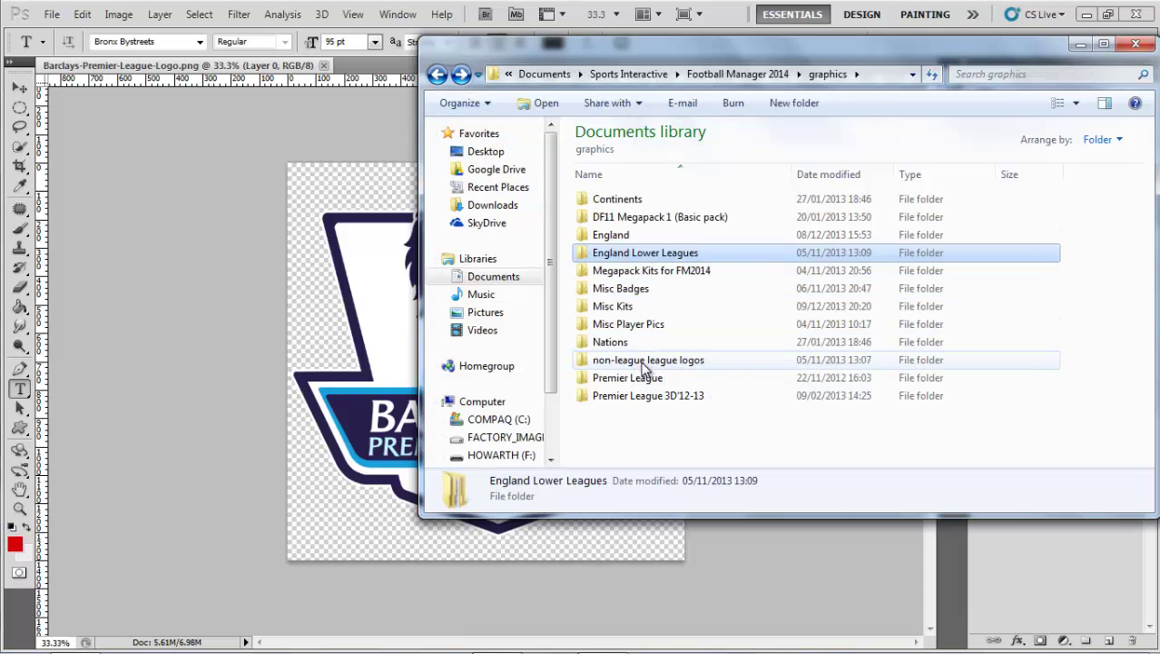
pyautogui.doubleClick(643, 362)
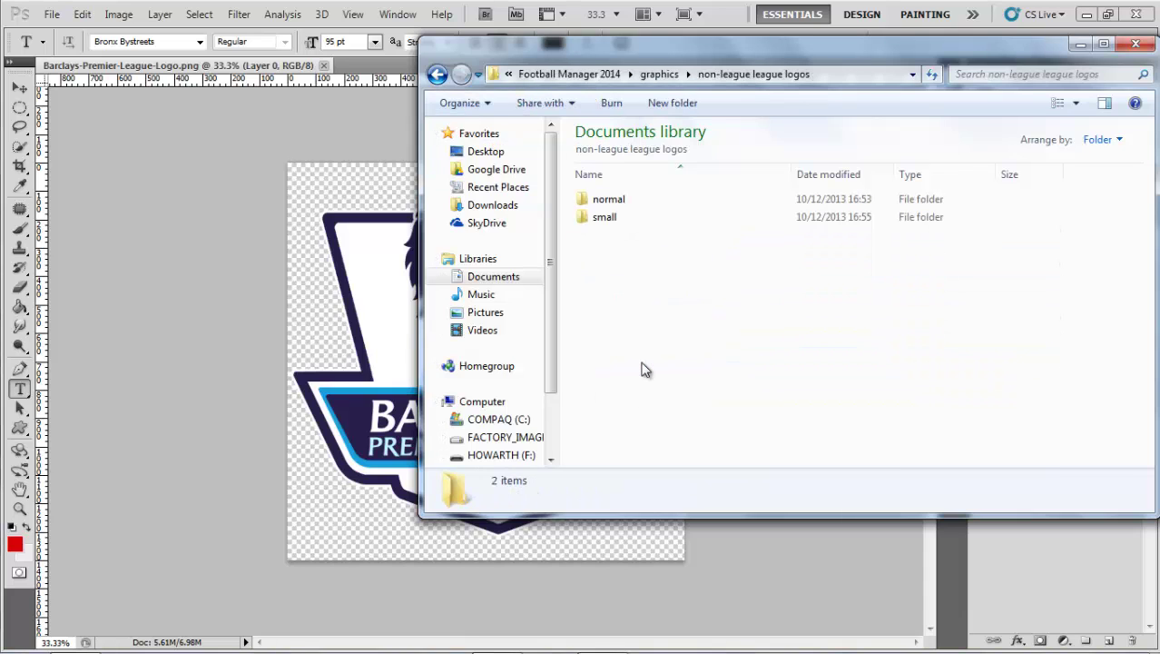
pyautogui.doubleClick(607, 201)
pyautogui.click(609, 207)
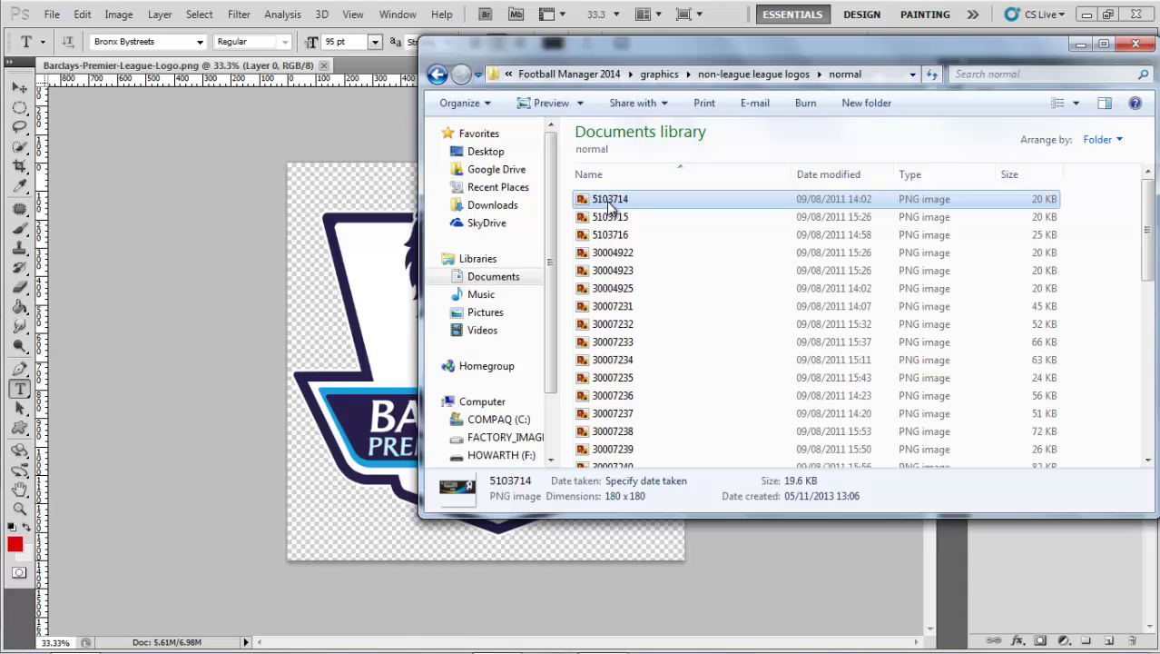
pyautogui.click(616, 218)
pyautogui.click(641, 235)
pyautogui.click(654, 271)
pyautogui.click(645, 326)
pyautogui.click(618, 379)
pyautogui.click(621, 397)
pyautogui.click(618, 361)
pyautogui.click(622, 306)
pyautogui.click(622, 271)
pyautogui.click(622, 235)
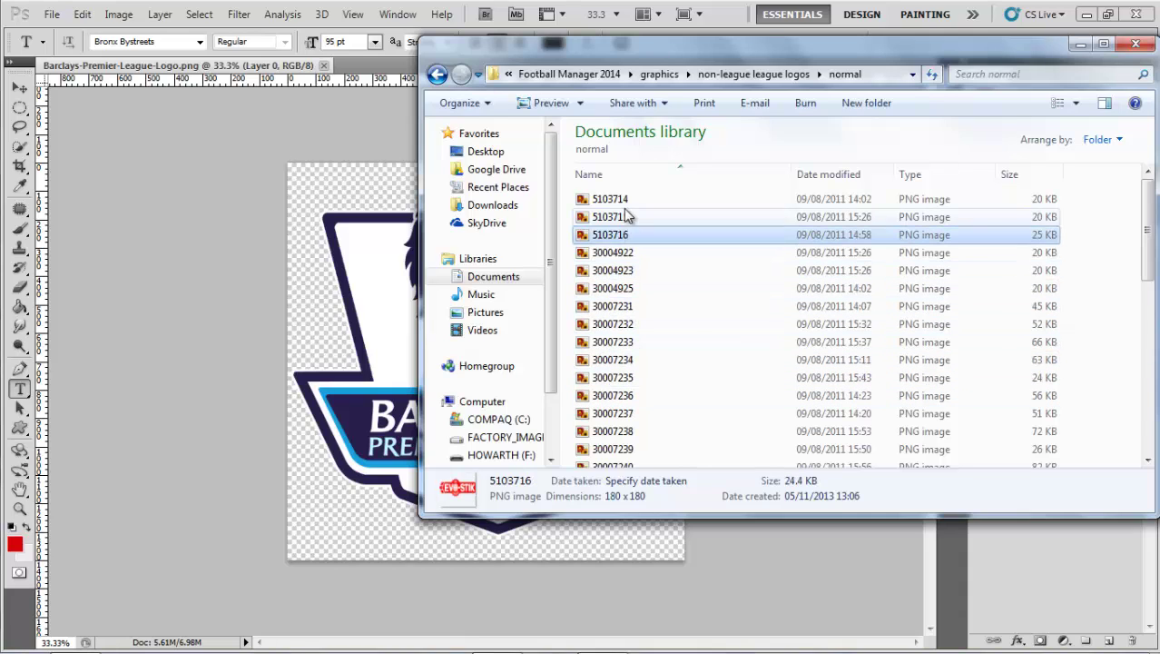
pyautogui.click(625, 200)
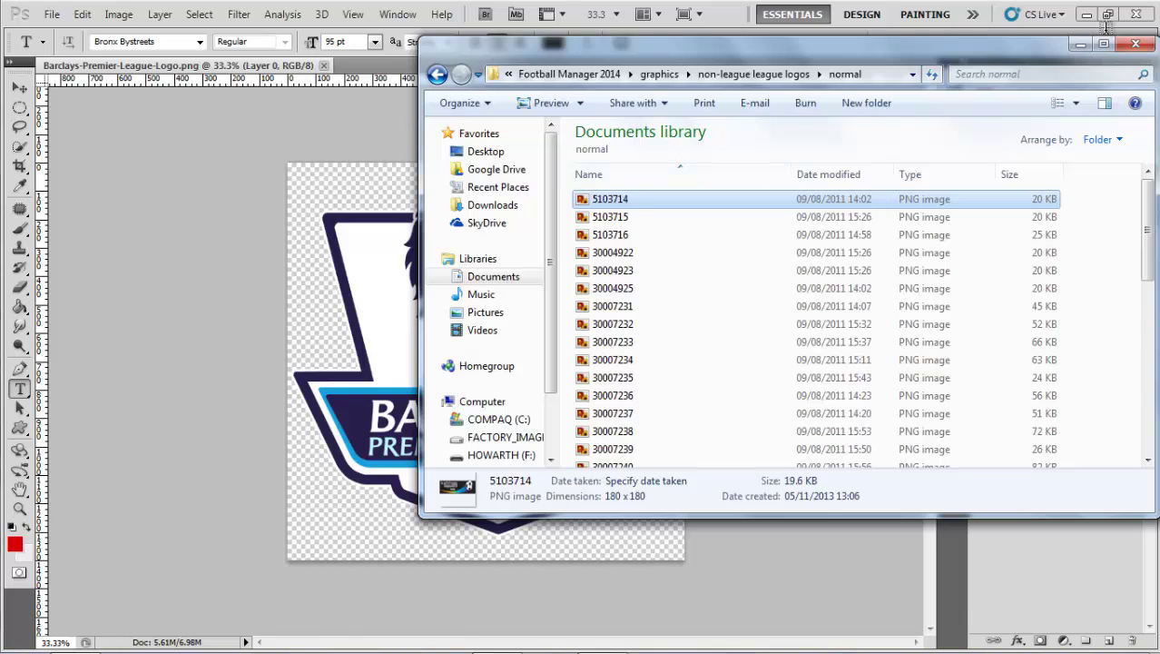
pyautogui.click(1136, 44)
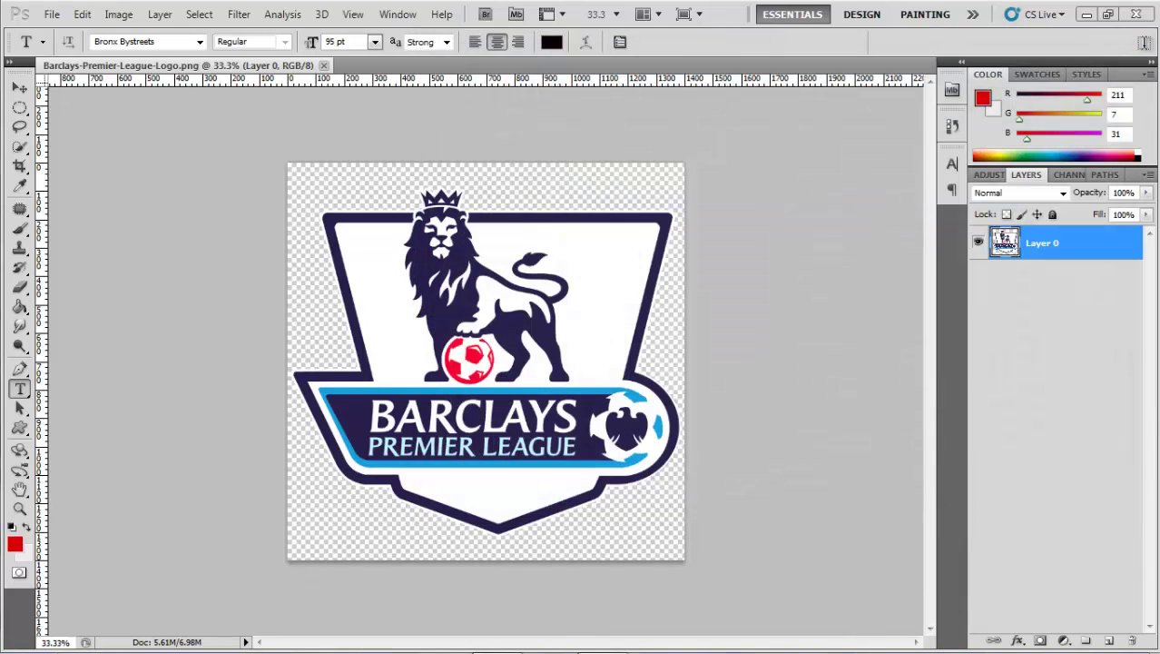
# Set Image Size width and height to 180 pixels, correcting a mistyped width
pyautogui.click(83, 14)
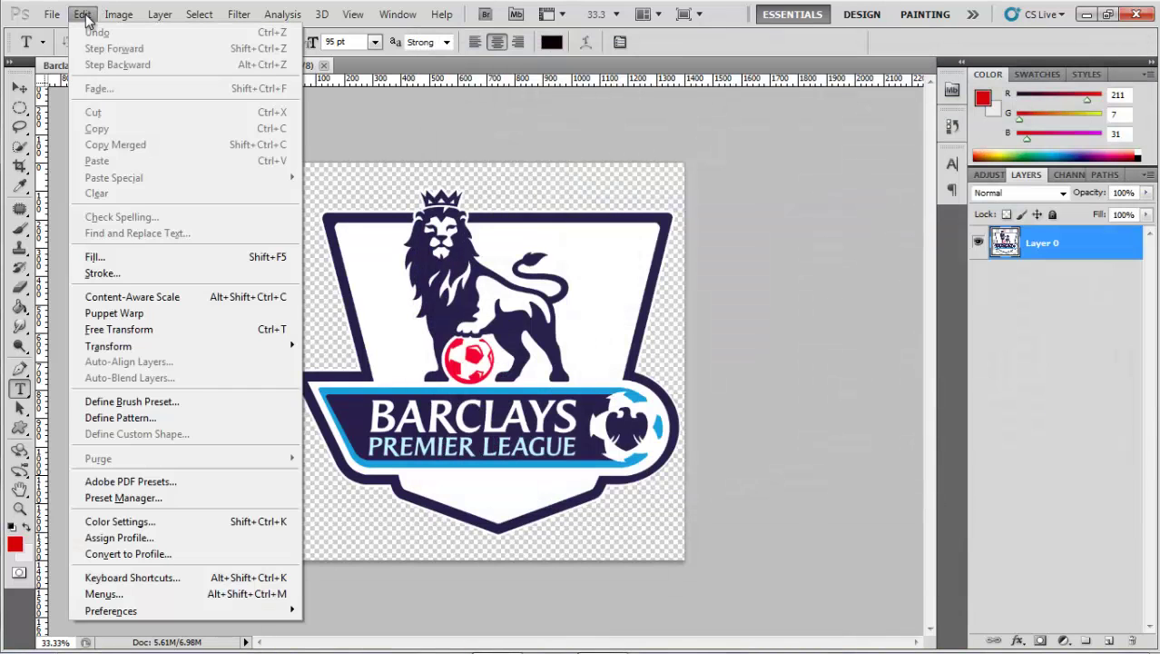
pyautogui.moveTo(127, 22)
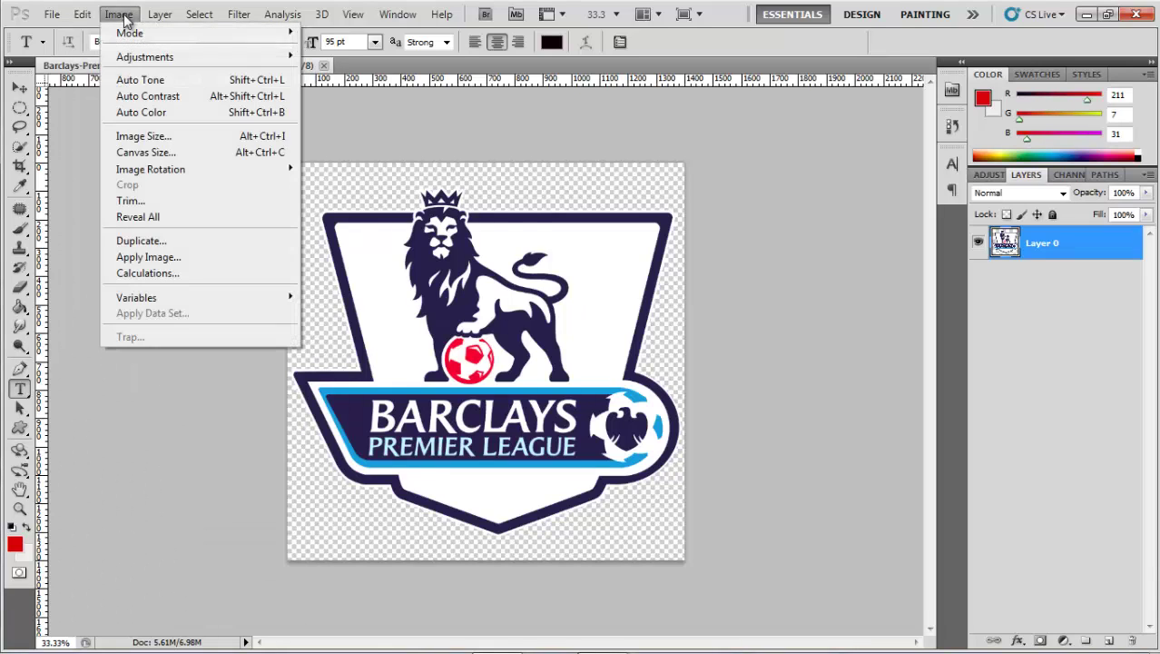
pyautogui.moveTo(86, 20)
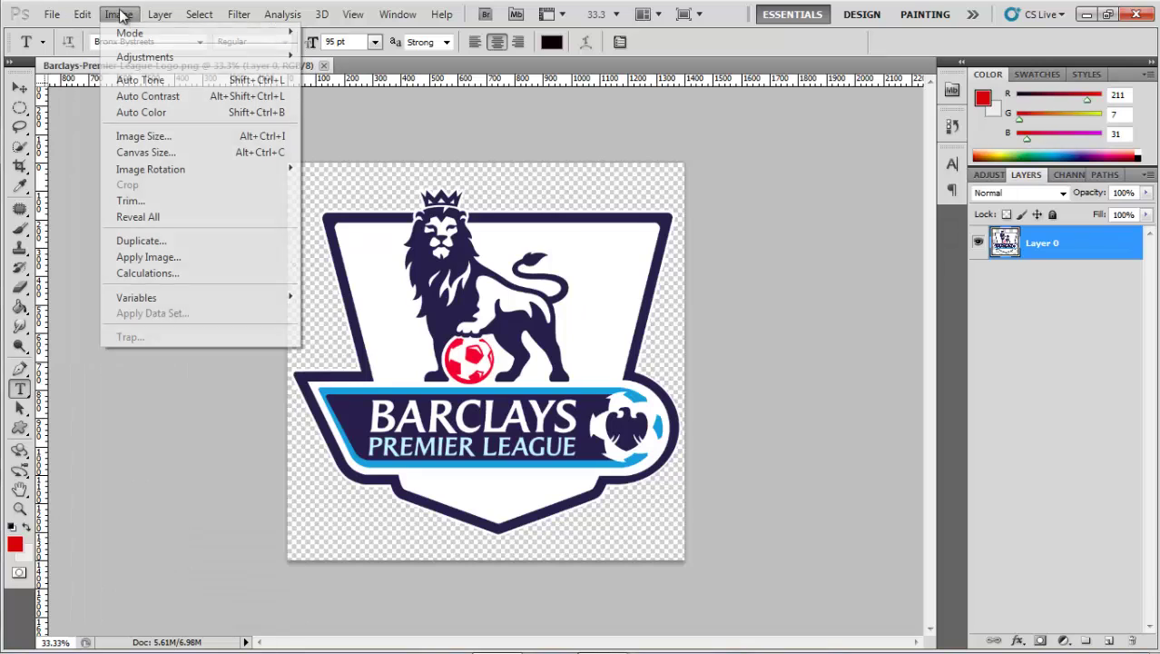
pyautogui.click(141, 136)
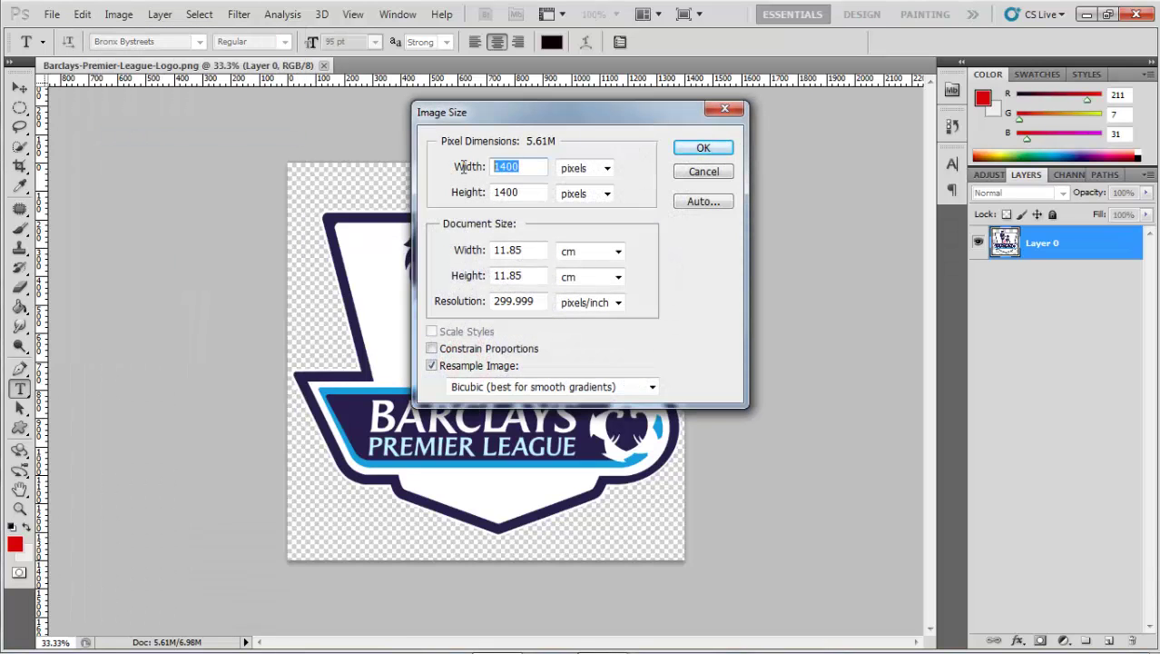
pyautogui.write('1')
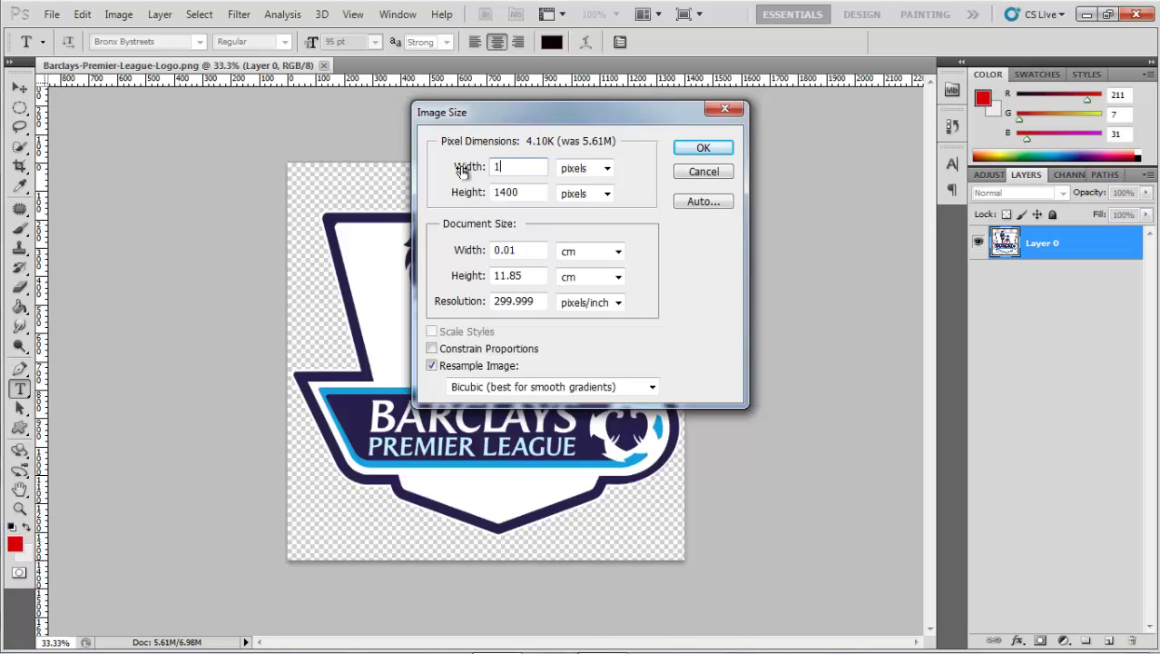
pyautogui.write('50')
pyautogui.press('BackSpace')
pyautogui.press('BackSpace')
pyautogui.write('80')
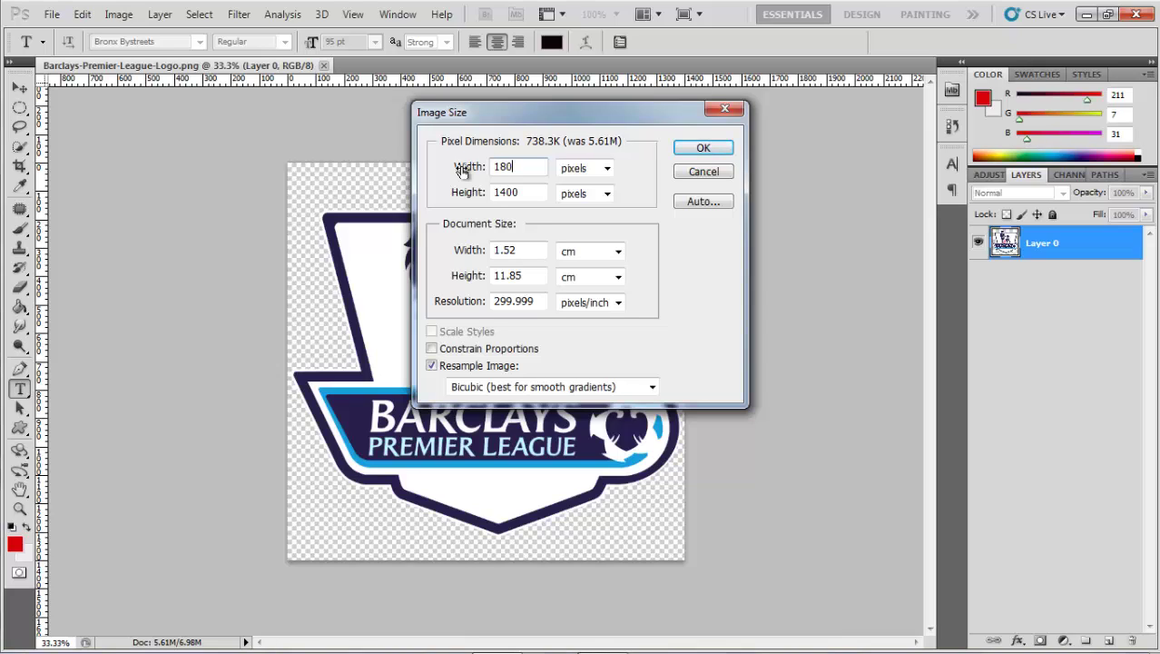
pyautogui.doubleClick(506, 195)
pyautogui.write('180')
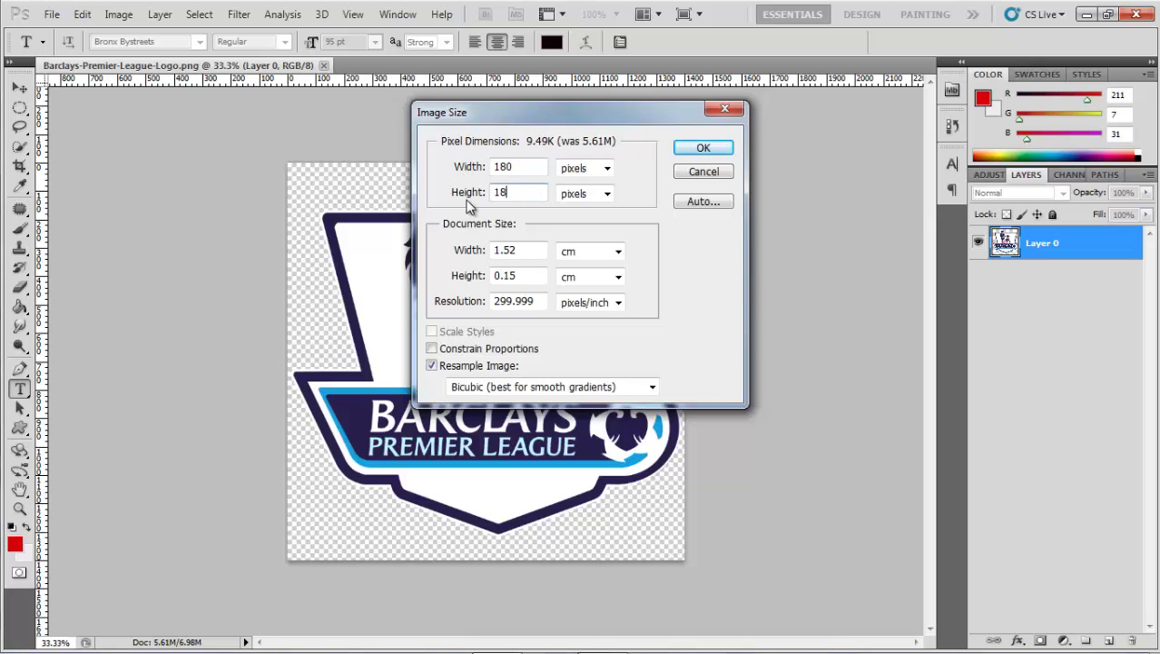
pyautogui.press('Return')
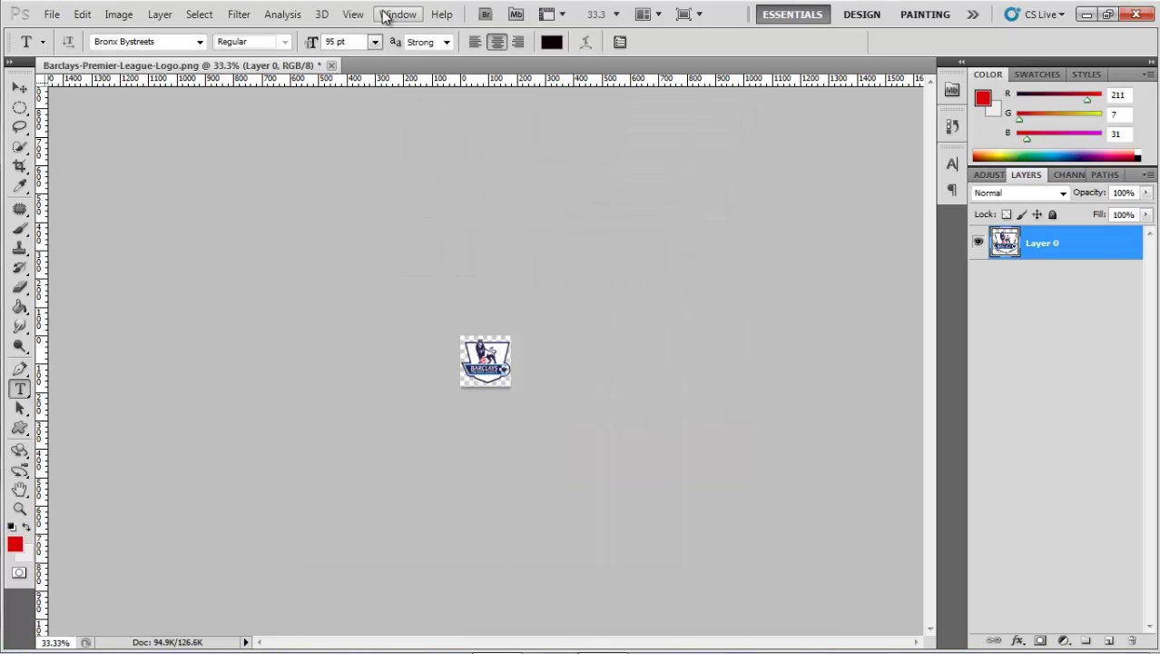
# Zoom in on the small 180-pixel logo, stepping up to double size
pyautogui.click(353, 14)
pyautogui.click(428, 137)
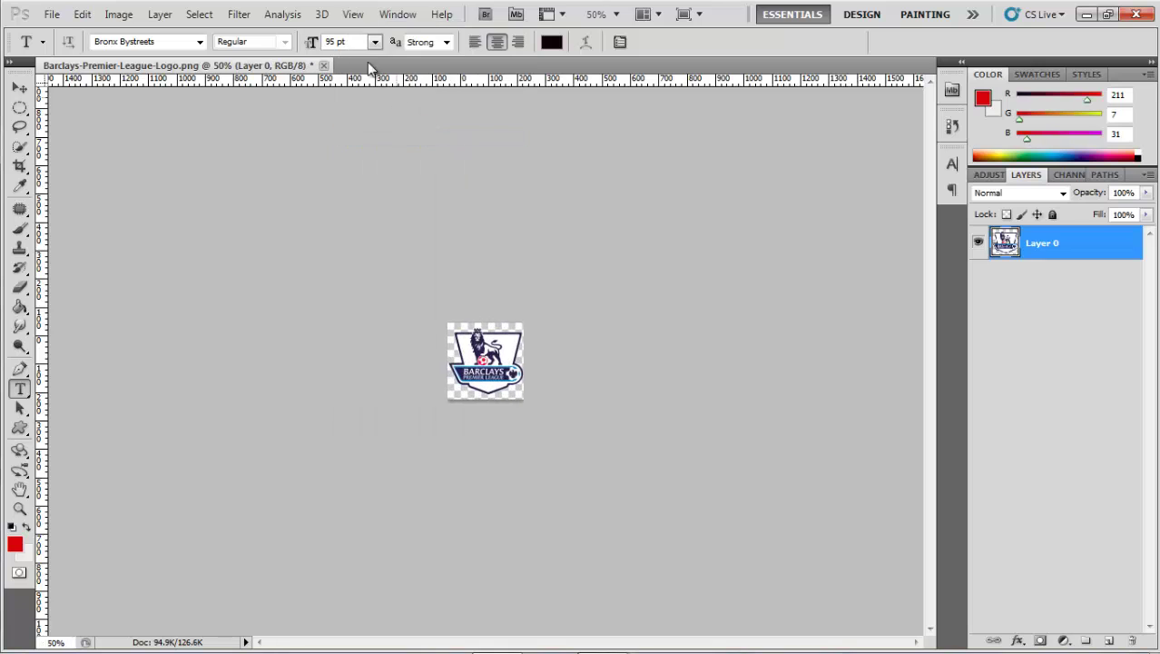
pyautogui.click(353, 15)
pyautogui.click(373, 137)
pyautogui.click(353, 14)
pyautogui.click(376, 138)
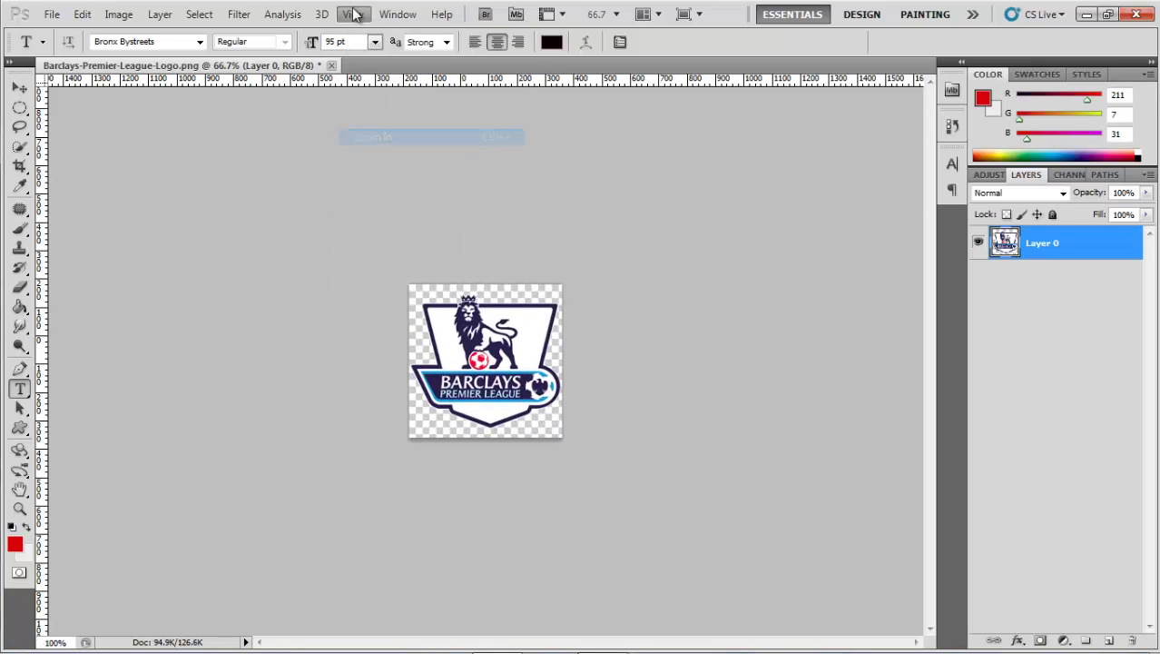
pyautogui.click(353, 15)
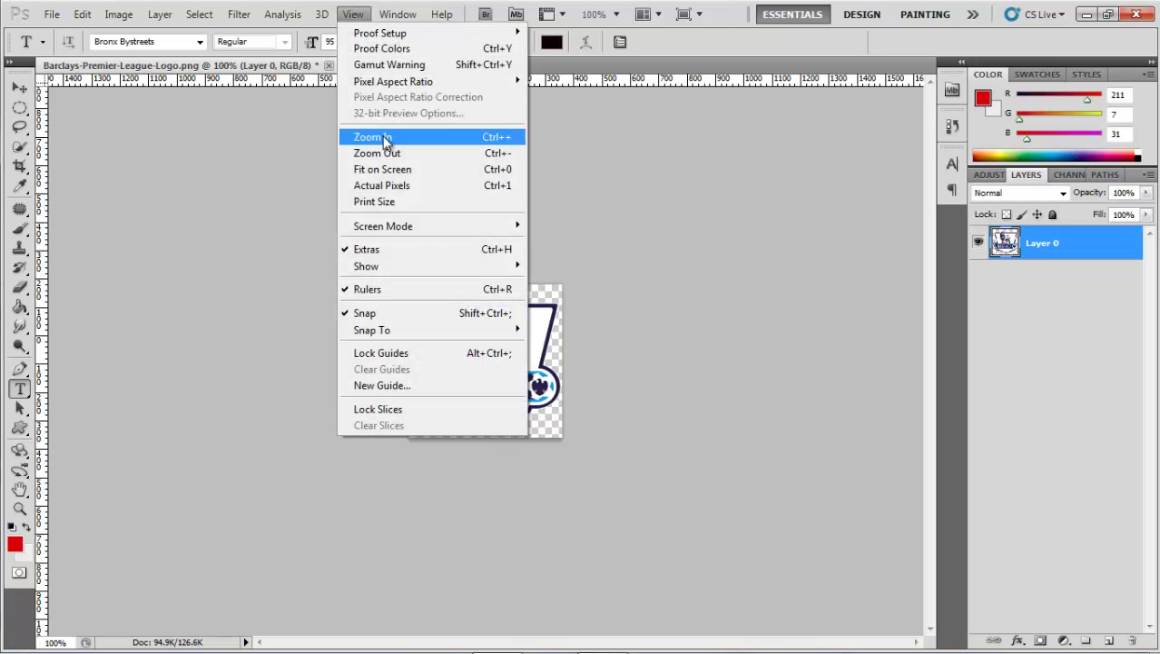
pyautogui.click(374, 137)
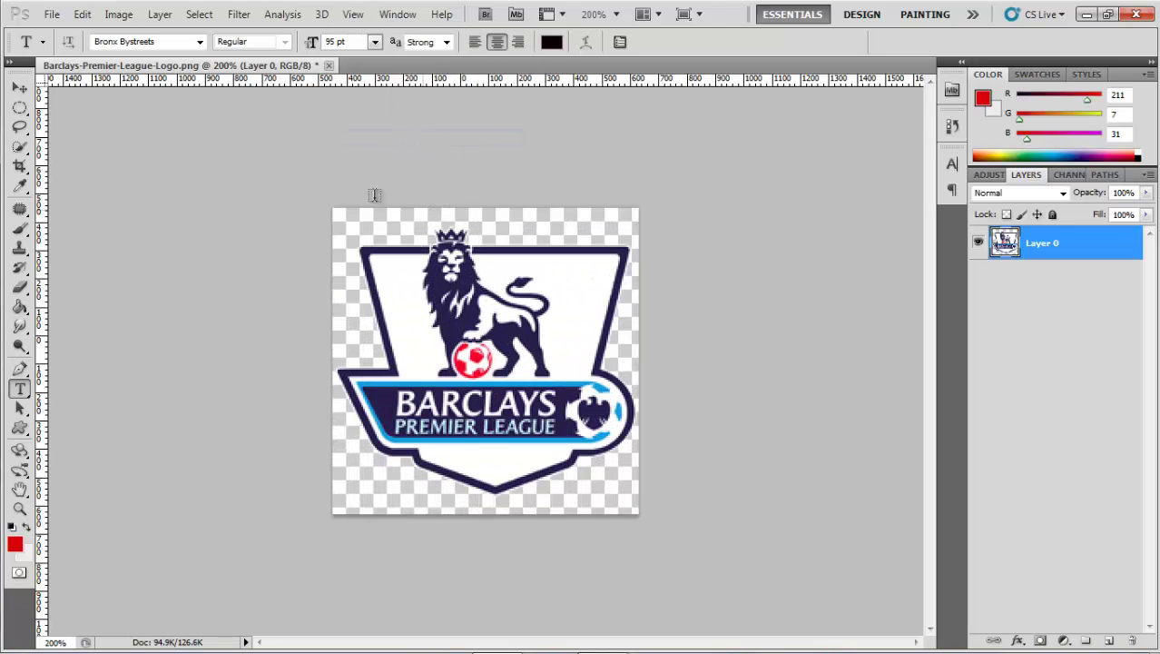
# Try Free Transform scaling on the logo layer, then undo it back to full size
pyautogui.click(82, 15)
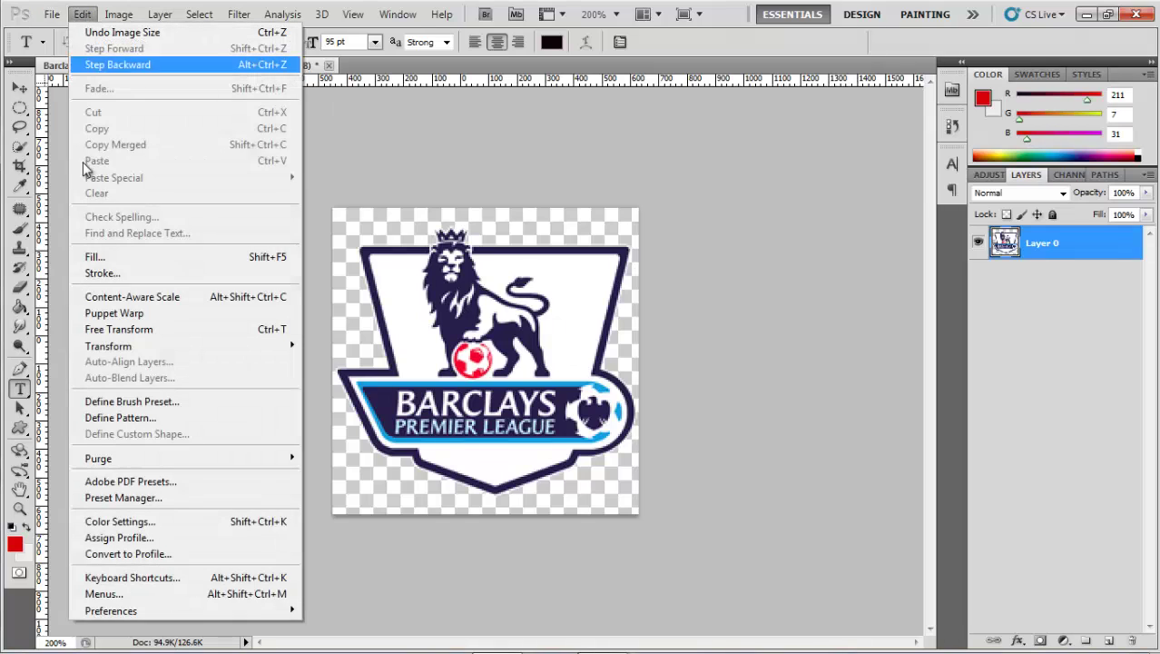
pyautogui.click(159, 331)
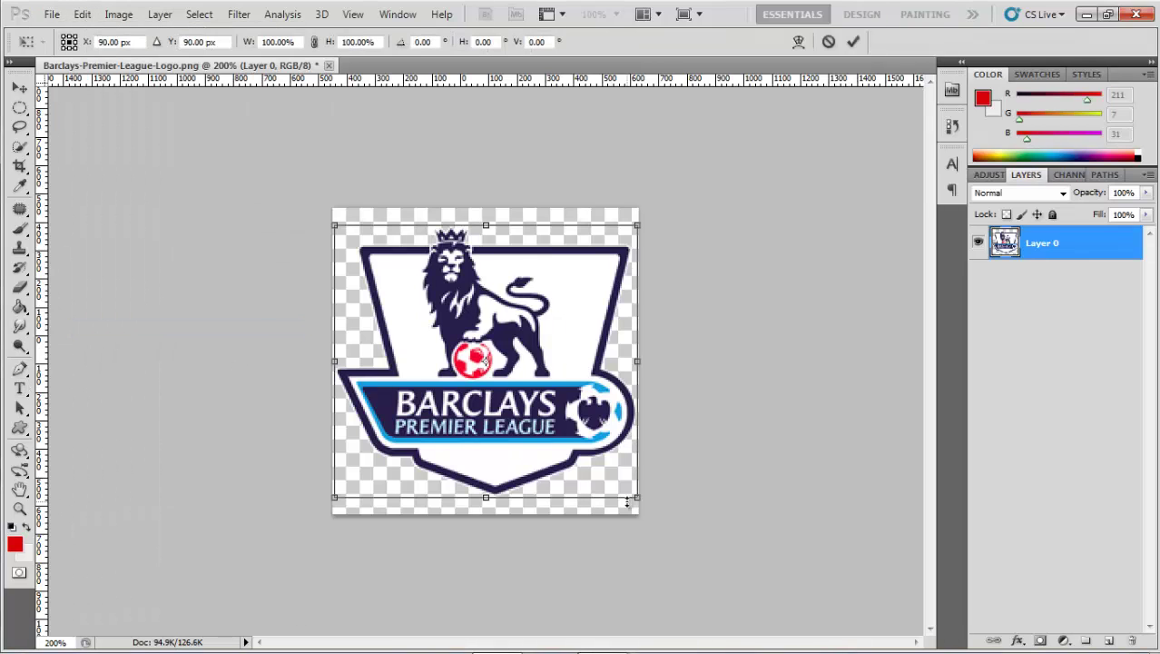
pyautogui.moveTo(636, 499); pyautogui.dragTo(540, 410)
pyautogui.moveTo(457, 341); pyautogui.dragTo(558, 458)
pyautogui.click(82, 14)
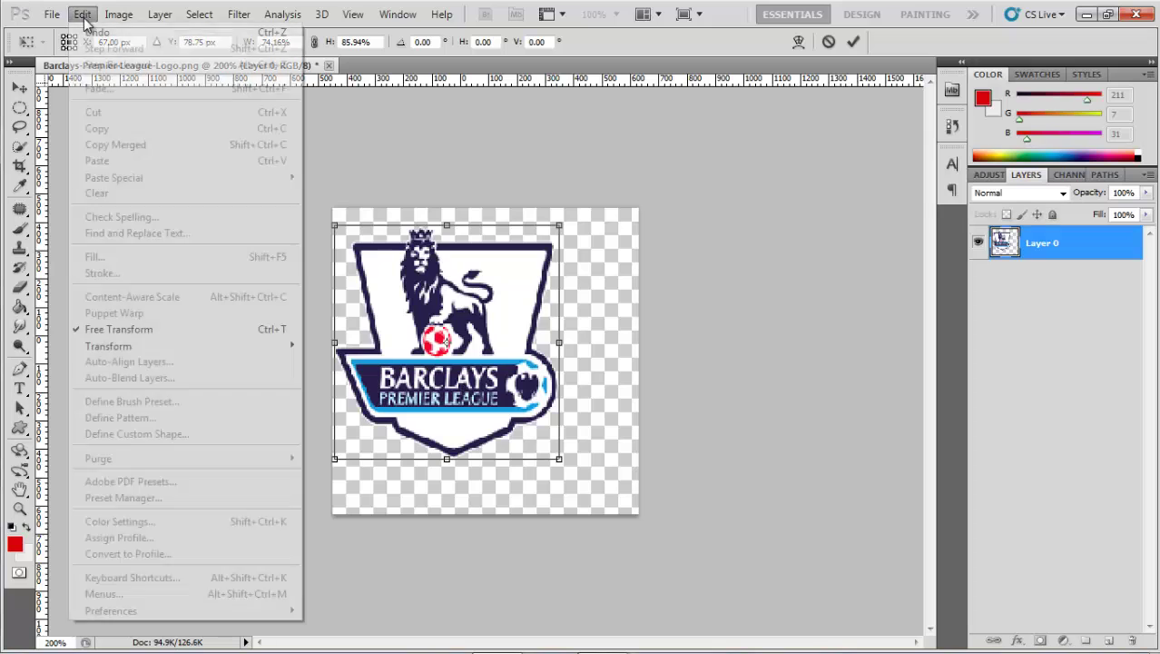
pyautogui.click(91, 41)
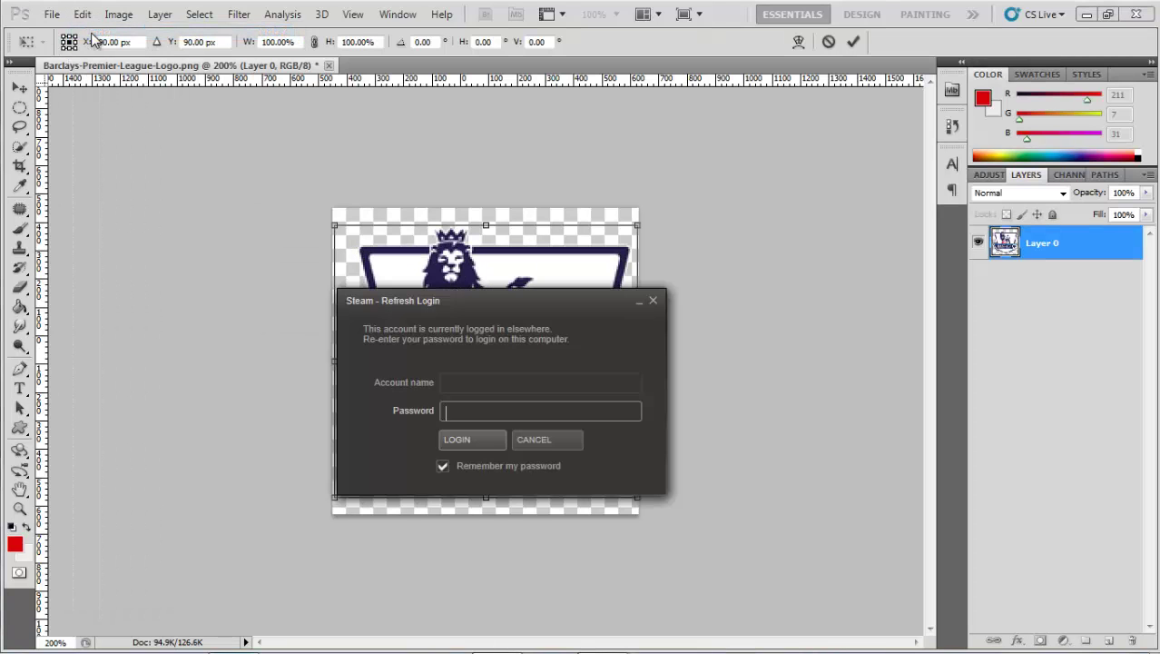
# Dismiss a login pop-up and open Save As, set to PNG on the Desktop
pyautogui.click(652, 302)
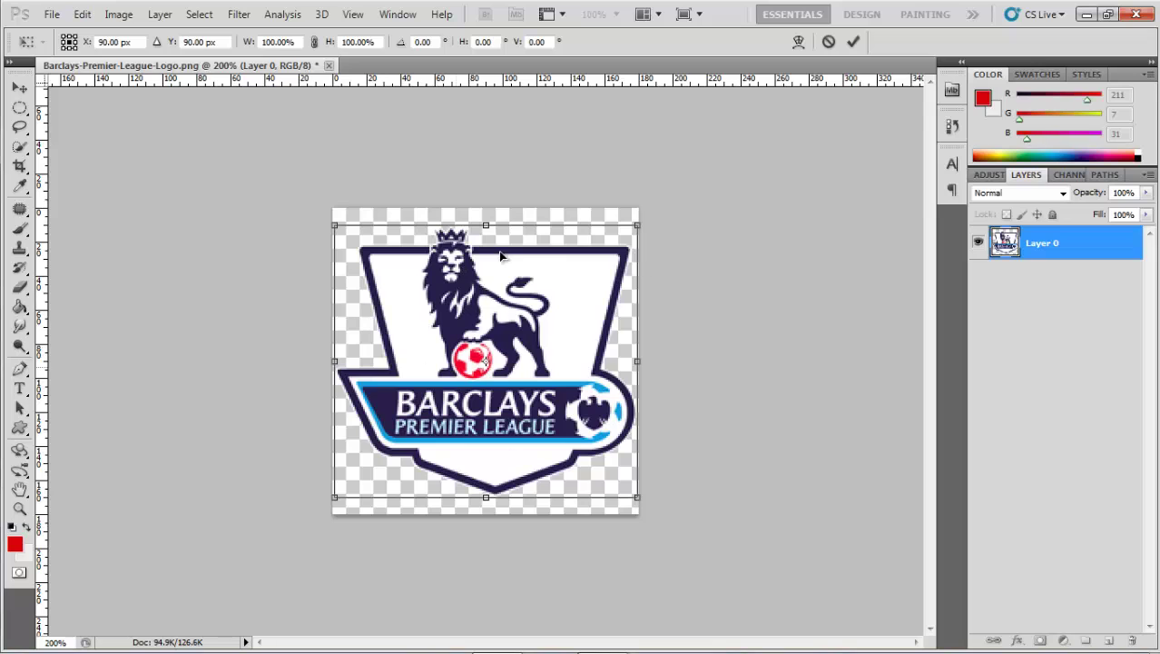
pyautogui.click(55, 15)
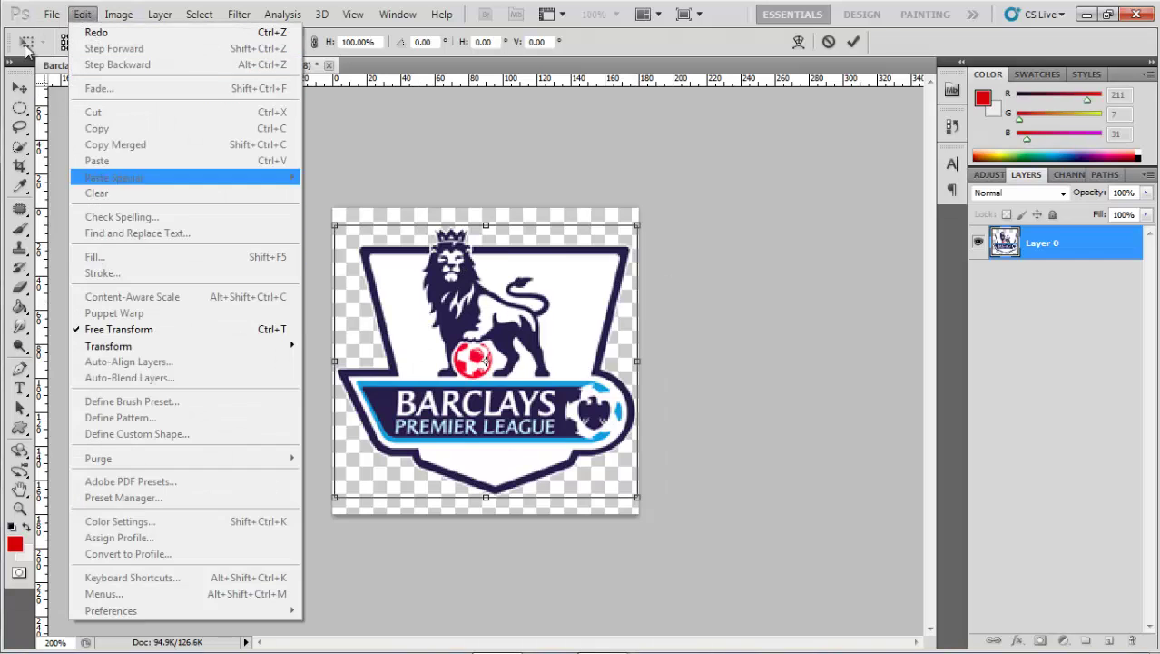
pyautogui.click(84, 271)
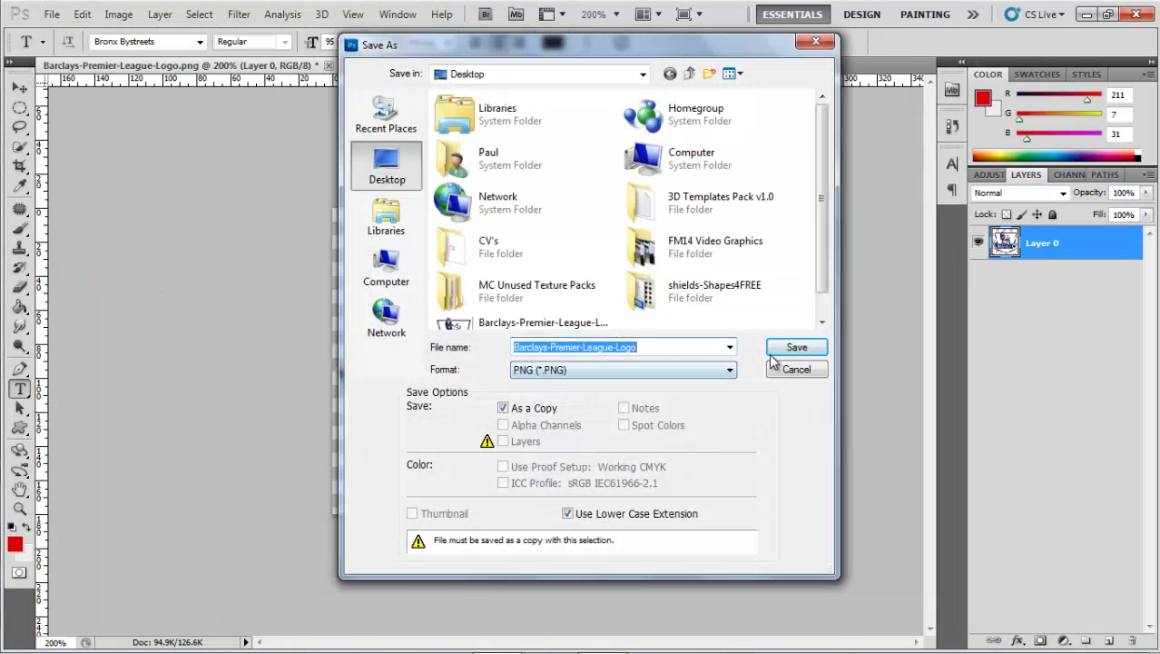
# Name the file Barclays-Premier-League-Logo2 and save with default non-interlaced PNG options
pyautogui.click(648, 347)
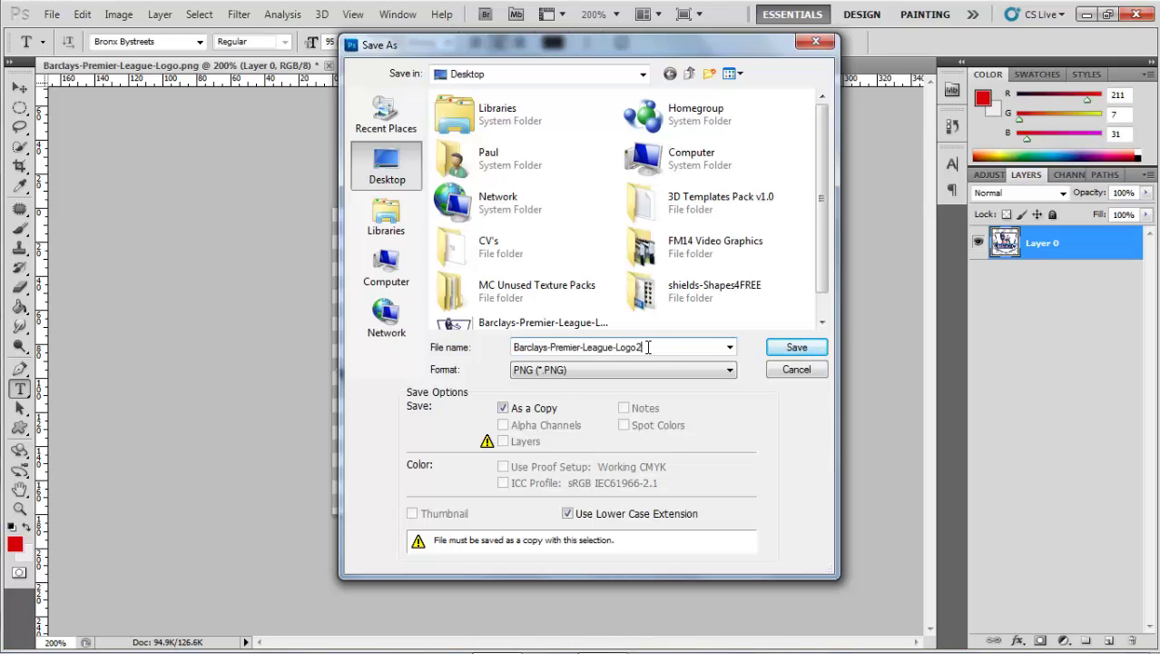
pyautogui.press('Return')
pyautogui.click(621, 214)
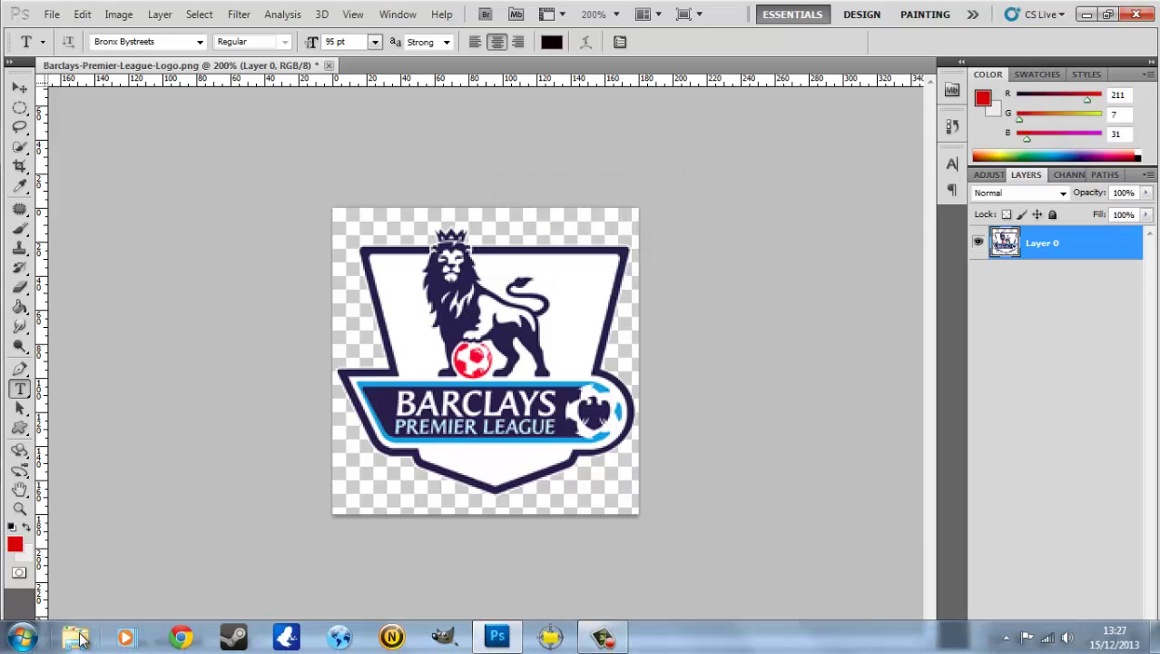
pyautogui.click(78, 638)
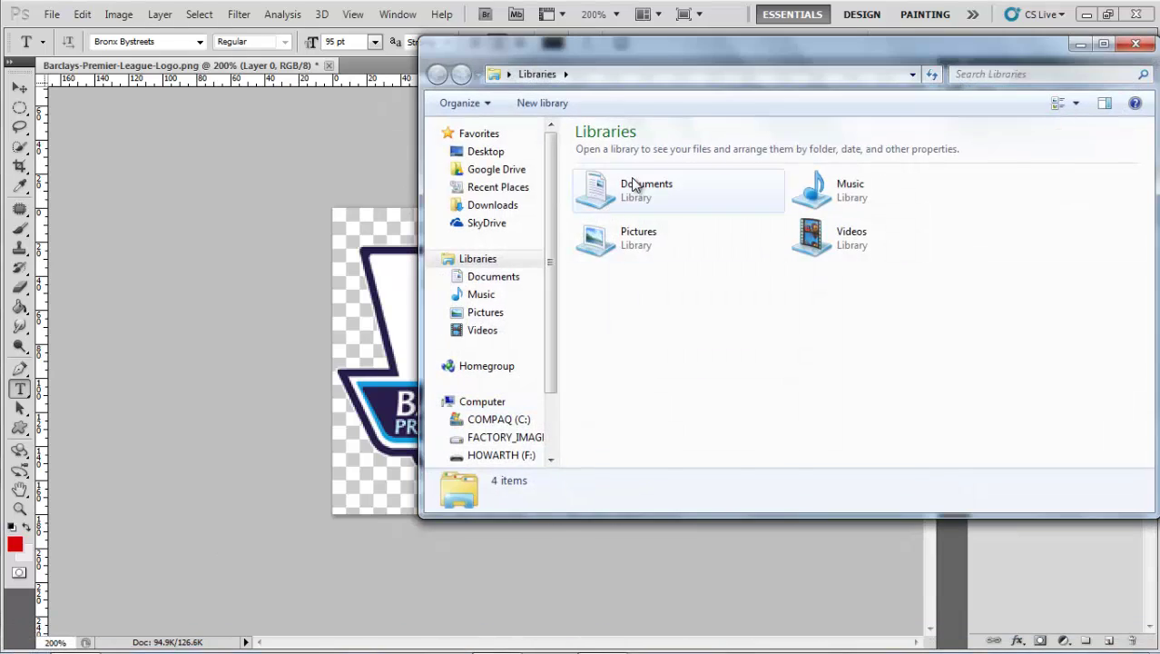
pyautogui.doubleClick(634, 184)
pyautogui.doubleClick(648, 395)
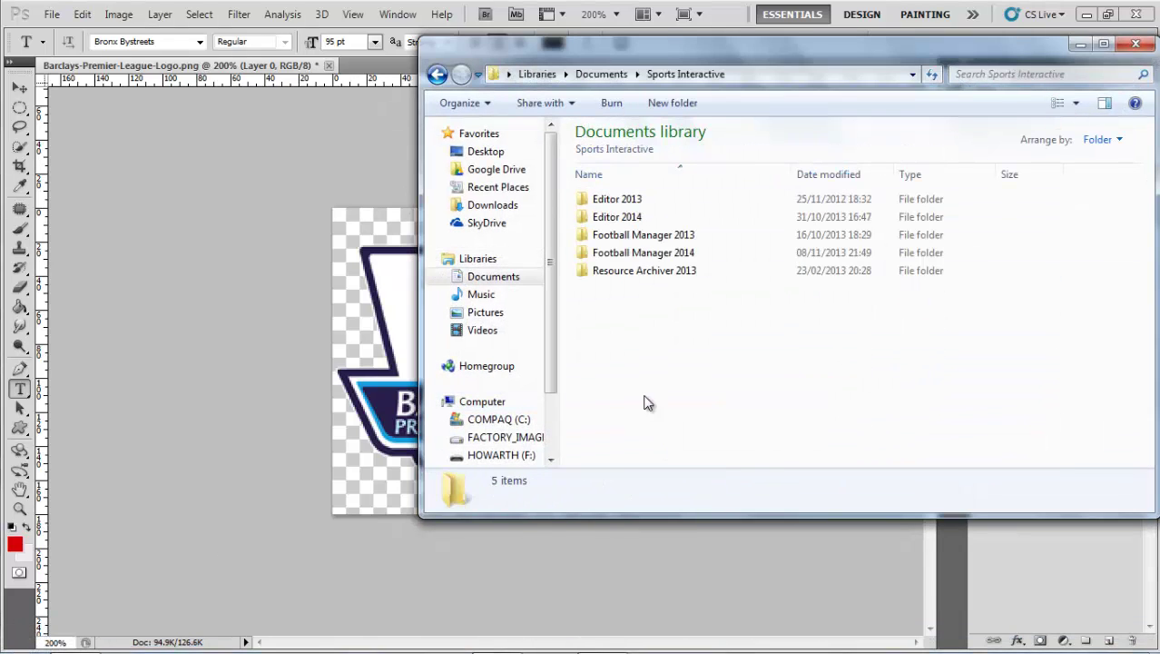
pyautogui.doubleClick(634, 255)
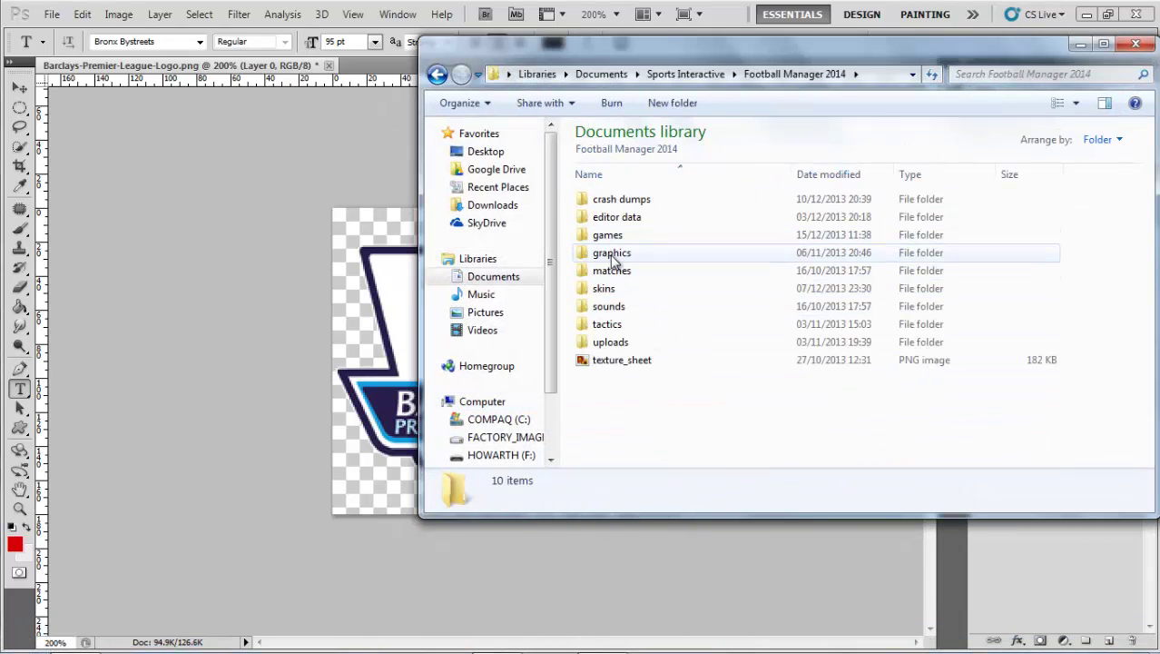
pyautogui.doubleClick(614, 254)
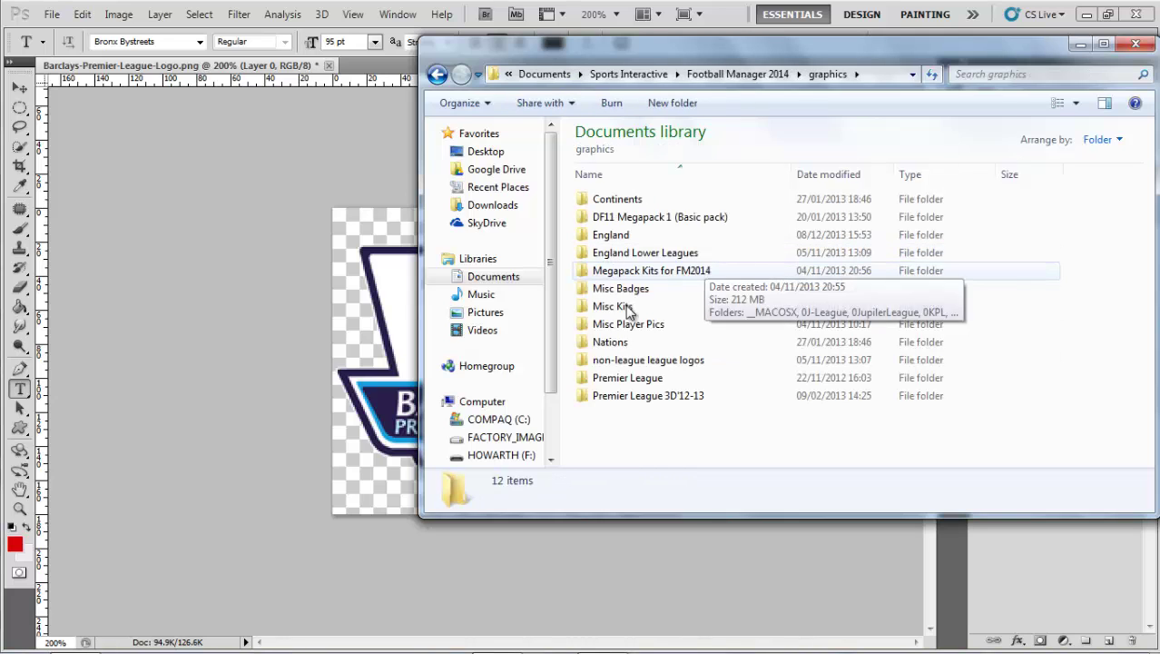
pyautogui.click(642, 362)
pyautogui.doubleClick(641, 359)
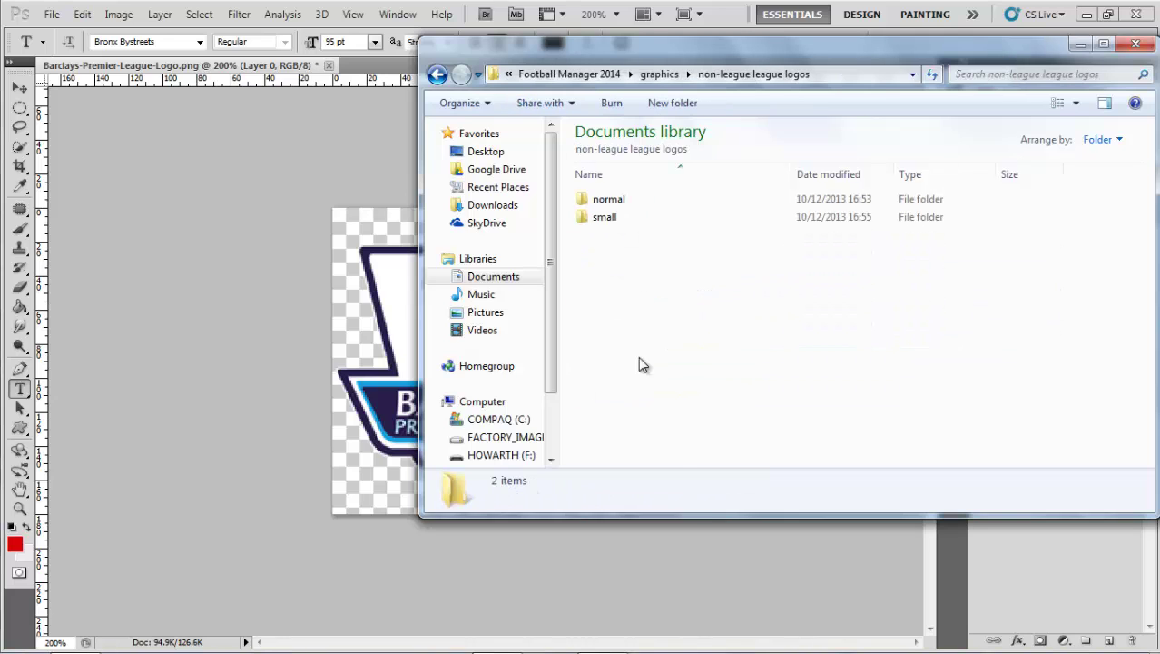
pyautogui.doubleClick(641, 218)
pyautogui.click(621, 202)
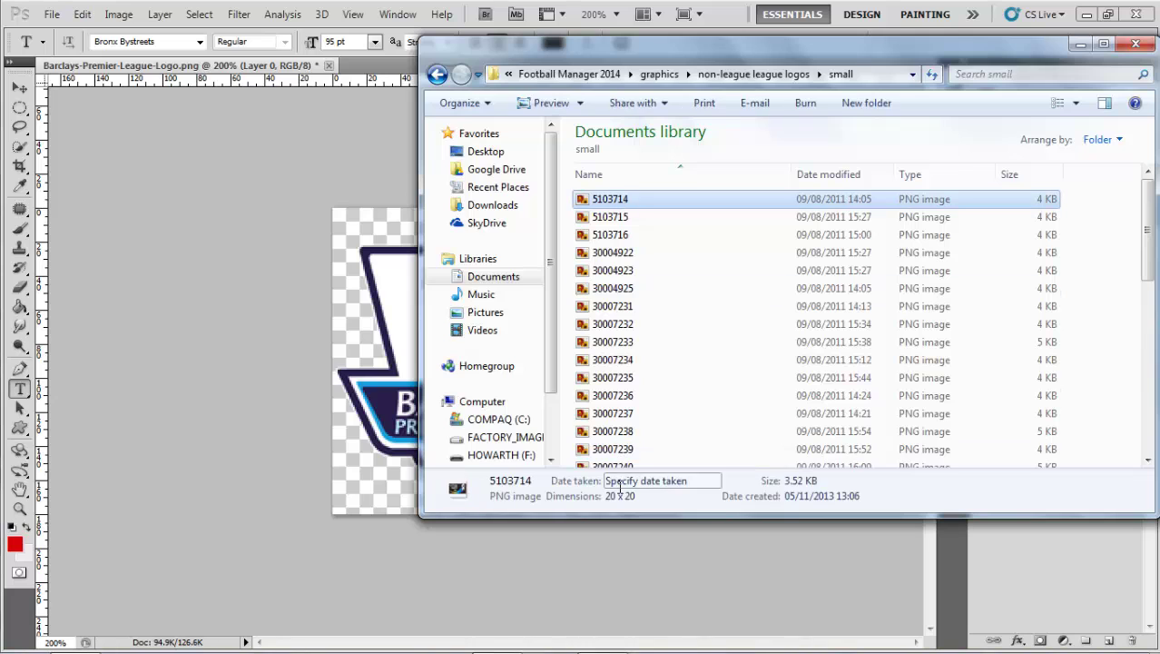
pyautogui.click(1134, 43)
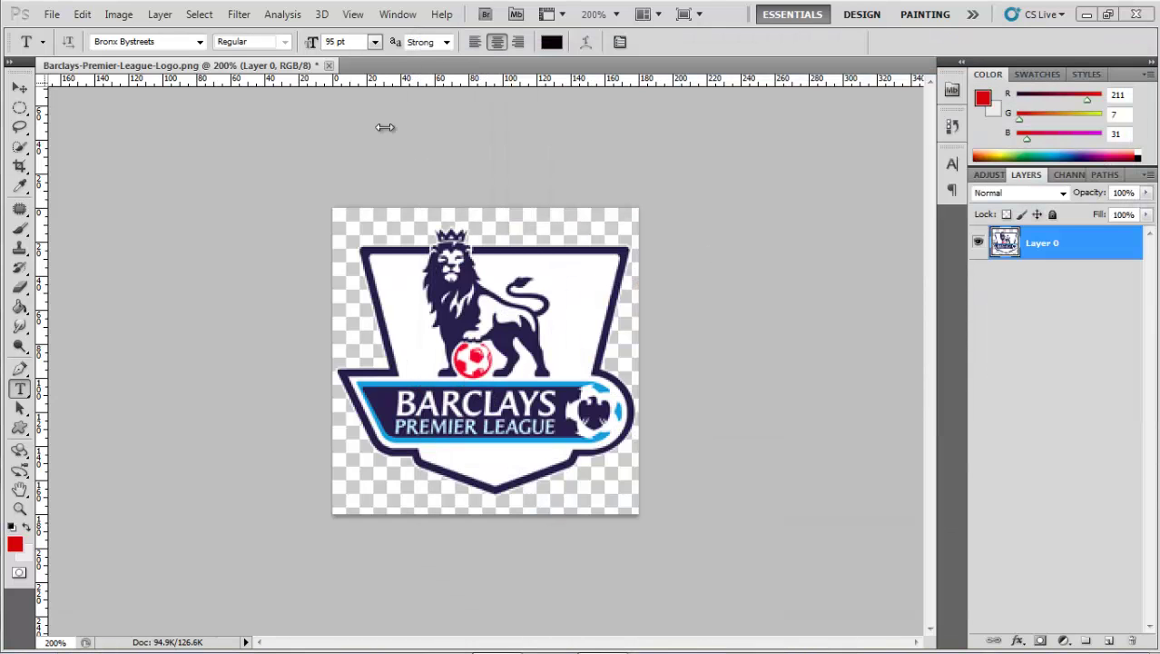
# Set Image Size width and height to 20 pixels and apply, leaving a 1.17K document
pyautogui.click(81, 16)
pyautogui.moveTo(118, 14)
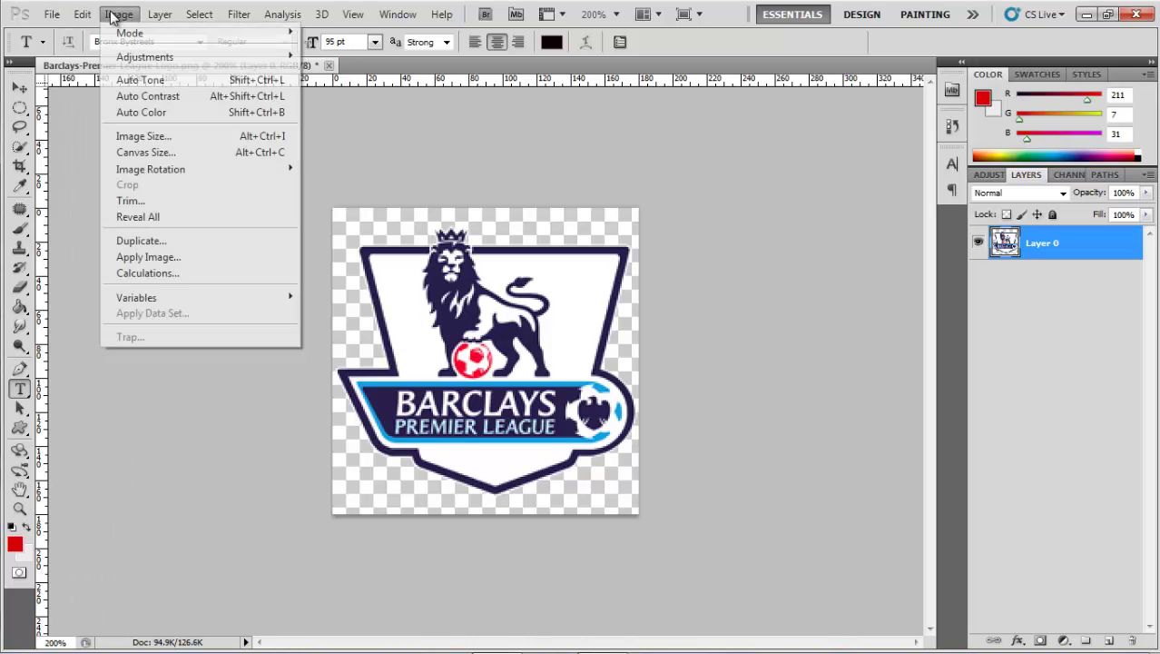
pyautogui.click(153, 136)
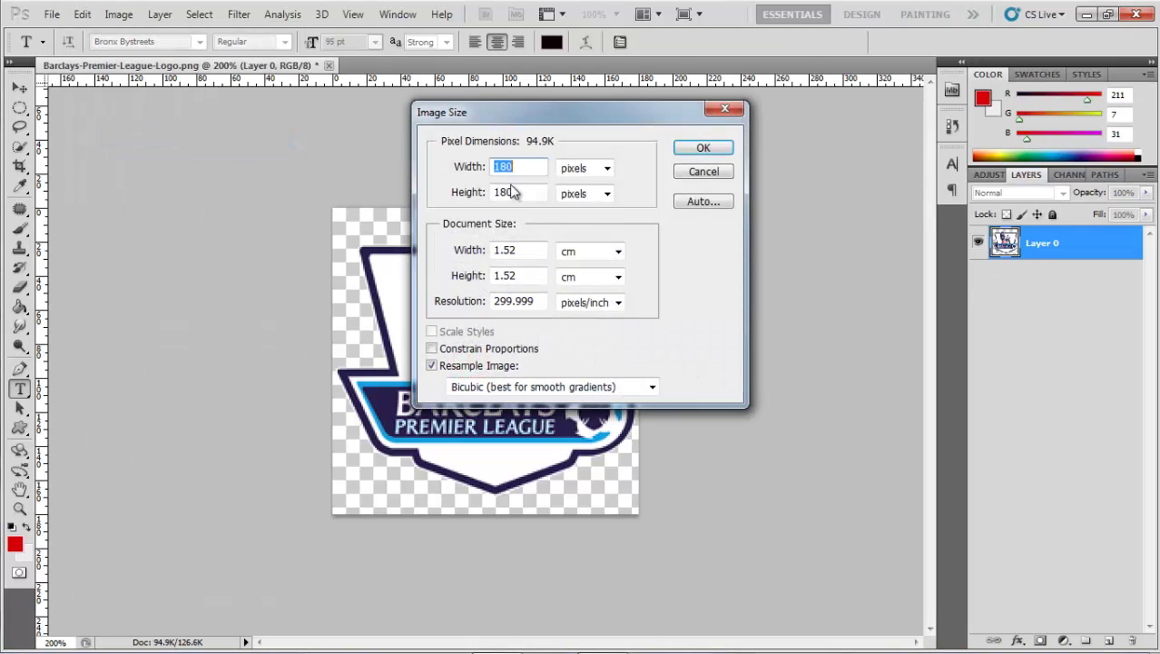
pyautogui.write('20')
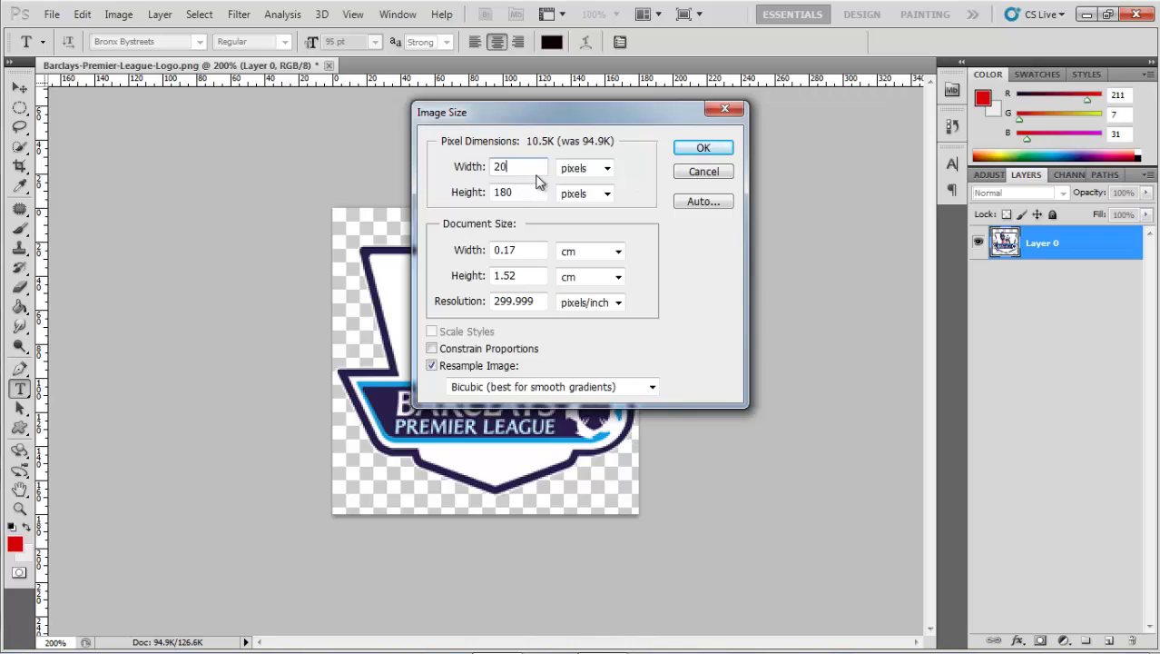
pyautogui.doubleClick(504, 192)
pyautogui.write('20')
pyautogui.click(716, 145)
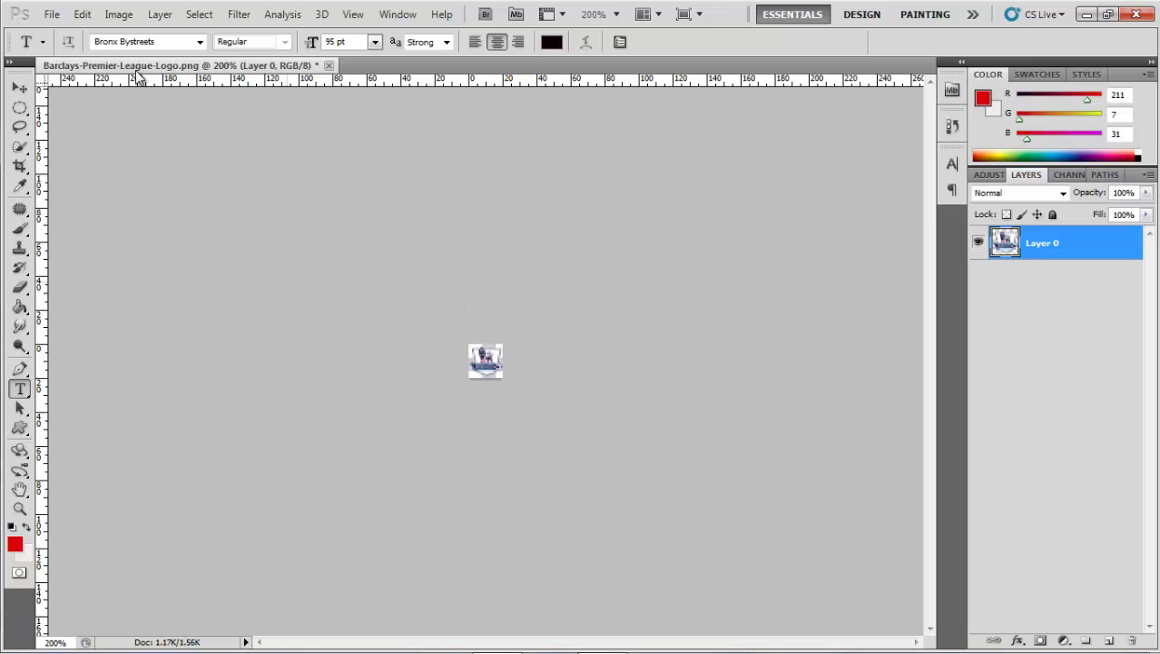
# Save As a PNG named Barclays-Premier-League-Logosmall with default PNG options
pyautogui.click(80, 14)
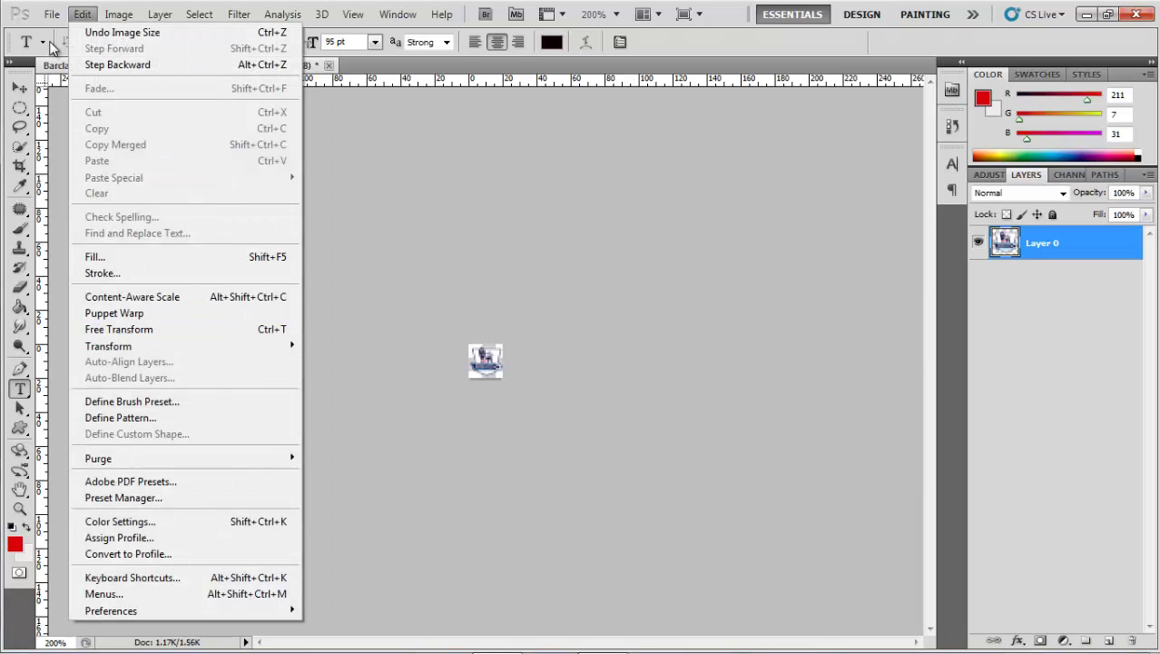
pyautogui.moveTo(48, 16)
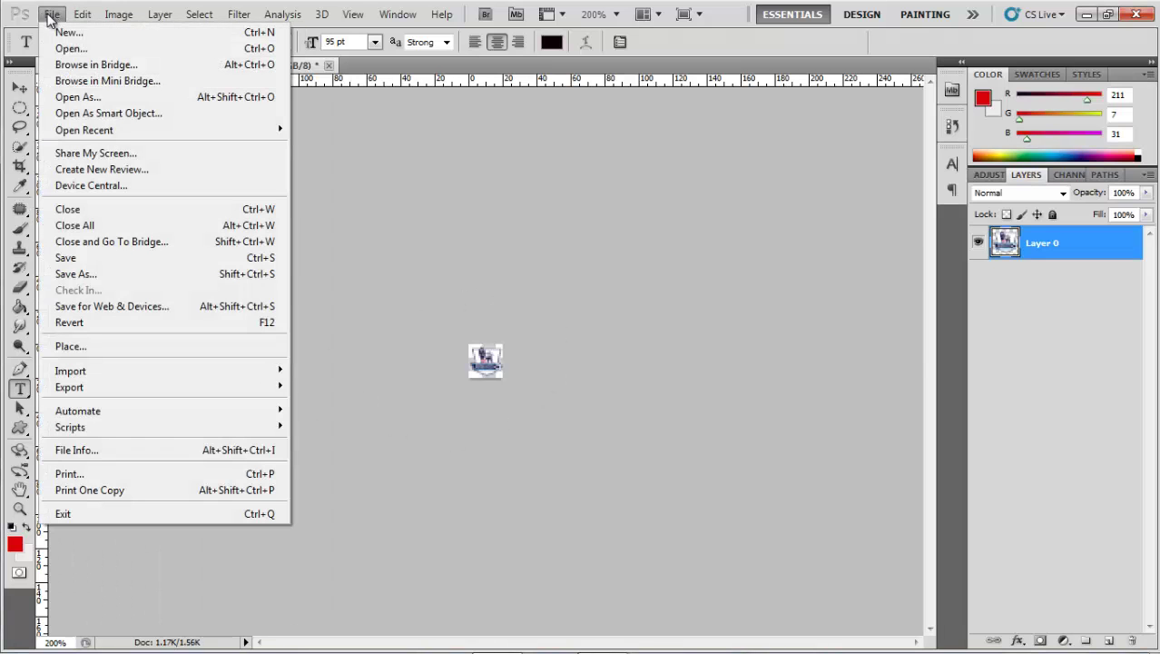
pyautogui.click(101, 280)
pyautogui.click(671, 348)
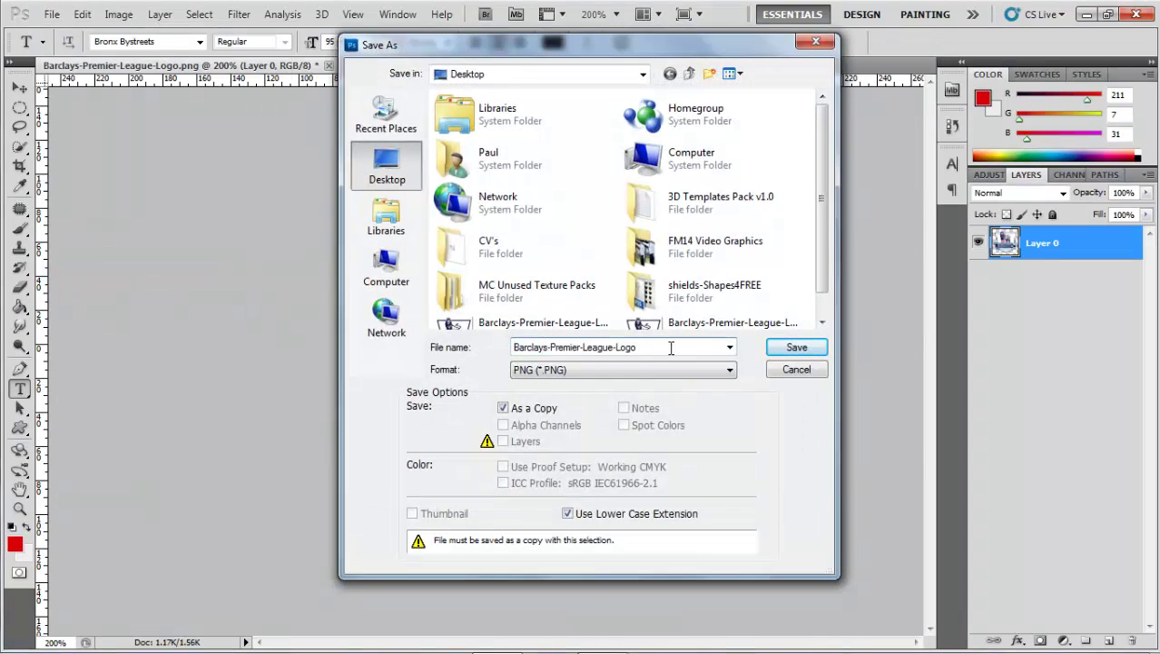
pyautogui.write('d')
pyautogui.press('BackSpace')
pyautogui.write('small')
pyautogui.press('Return')
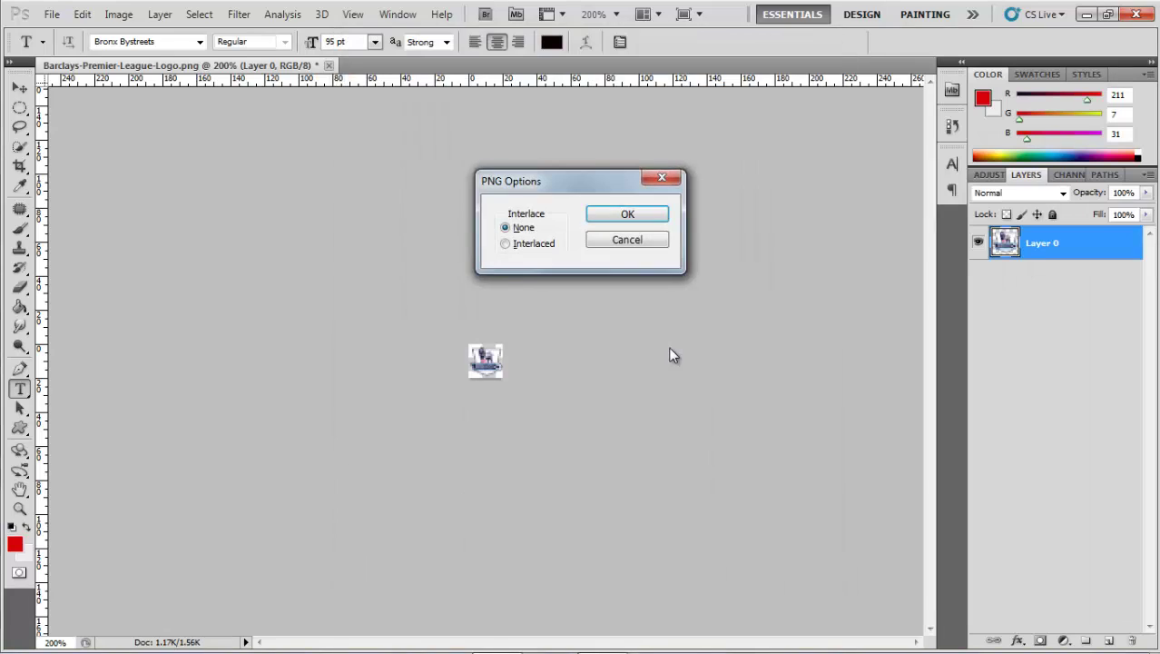
pyautogui.click(621, 214)
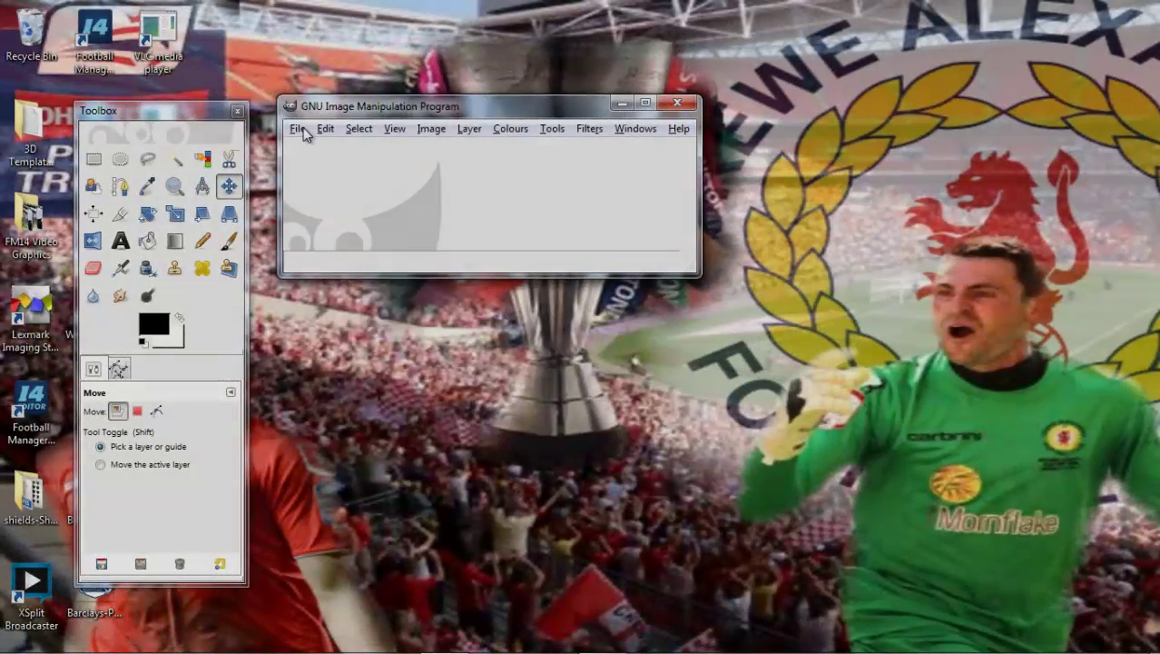
# Open Untitled.jpeg from the Pictures folder in GIMP
pyautogui.click(300, 129)
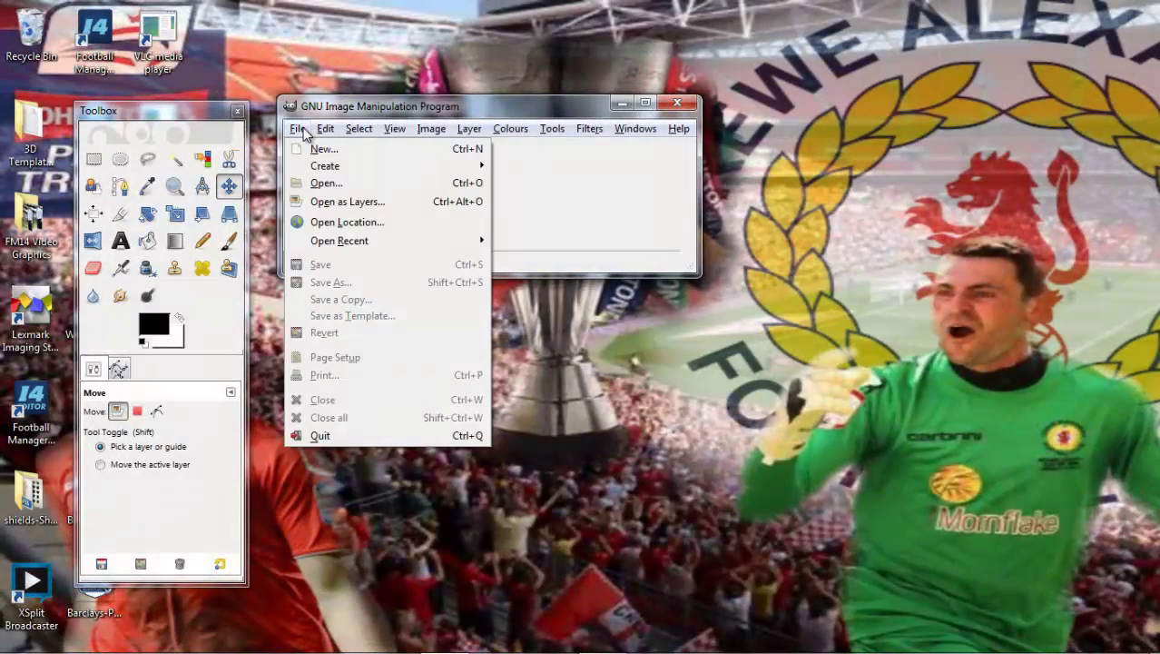
pyautogui.click(328, 182)
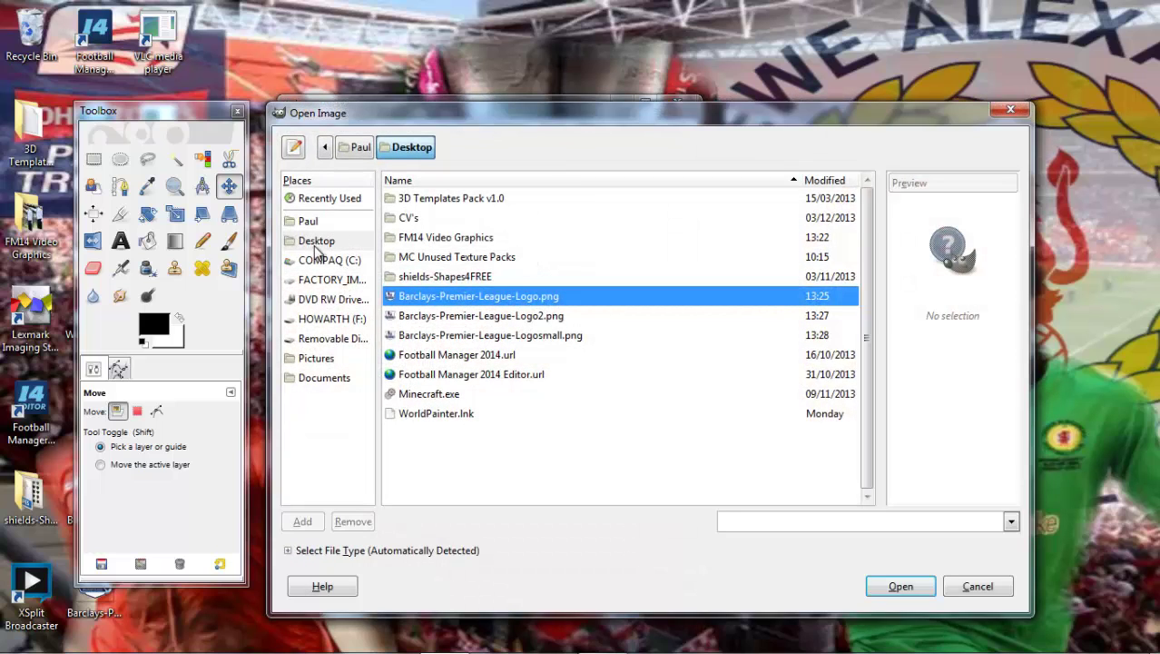
pyautogui.click(316, 358)
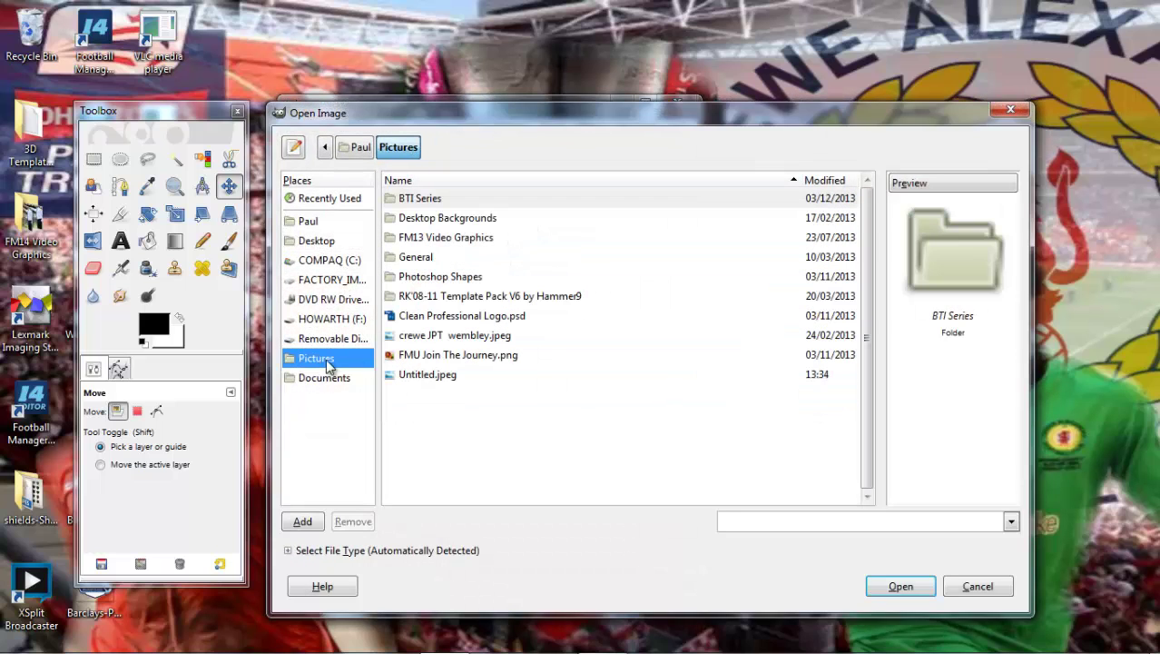
pyautogui.click(422, 375)
pyautogui.doubleClick(421, 375)
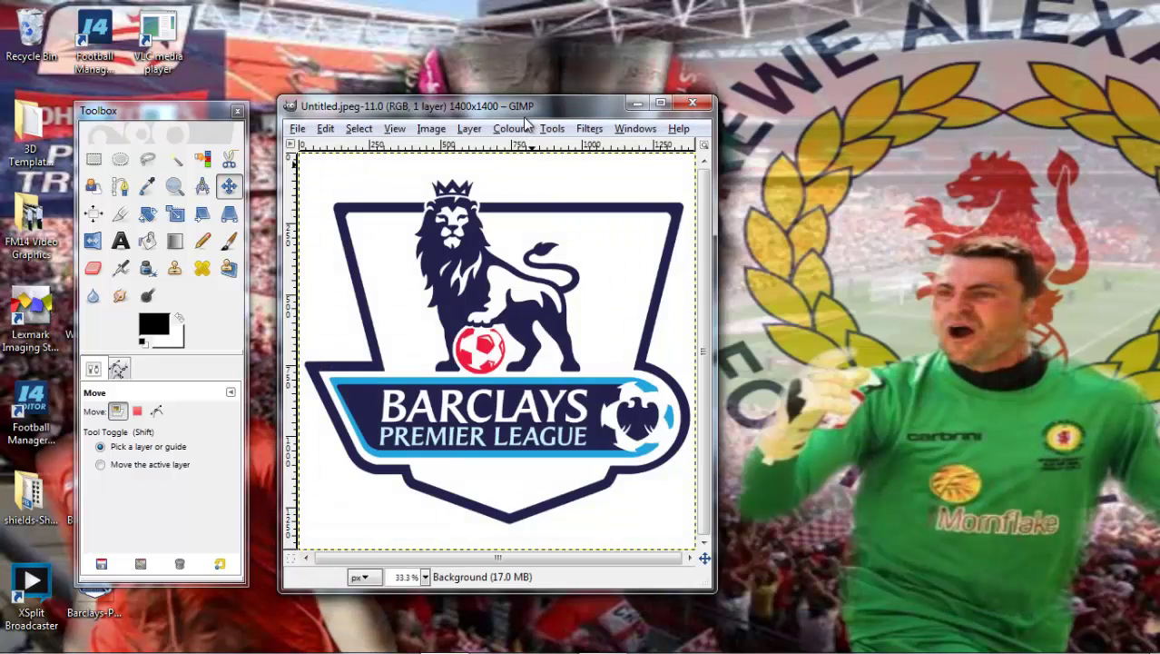
# Select the white background around the logo shield with the Fuzzy Select tool
pyautogui.moveTo(505, 110); pyautogui.dragTo(581, 74)
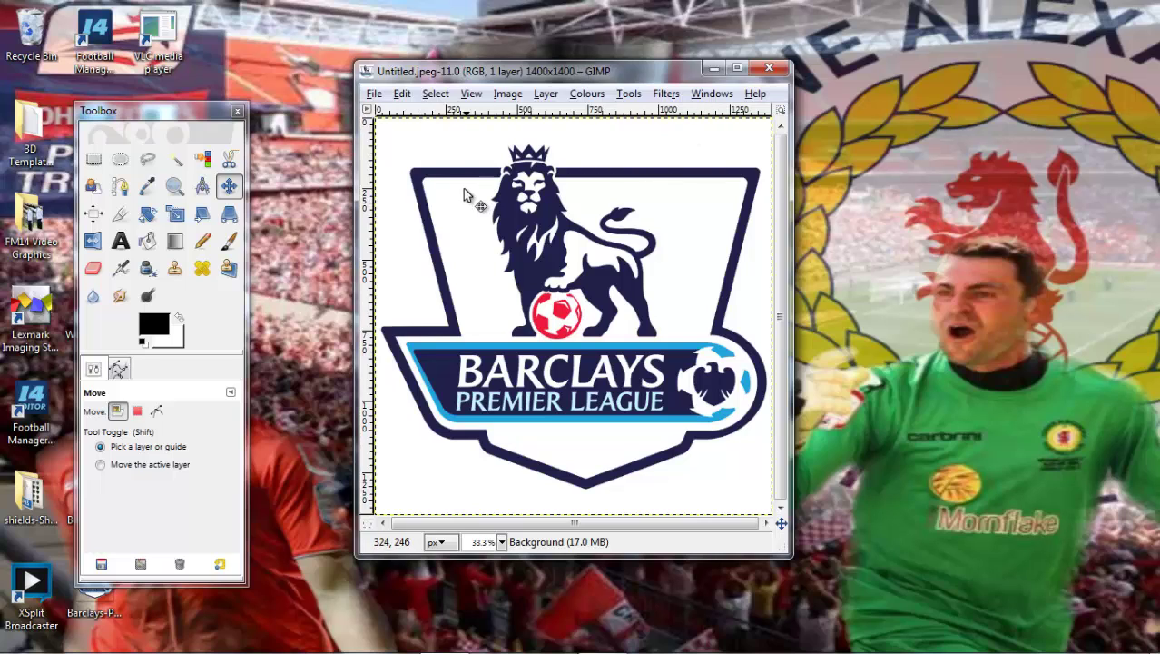
pyautogui.click(175, 159)
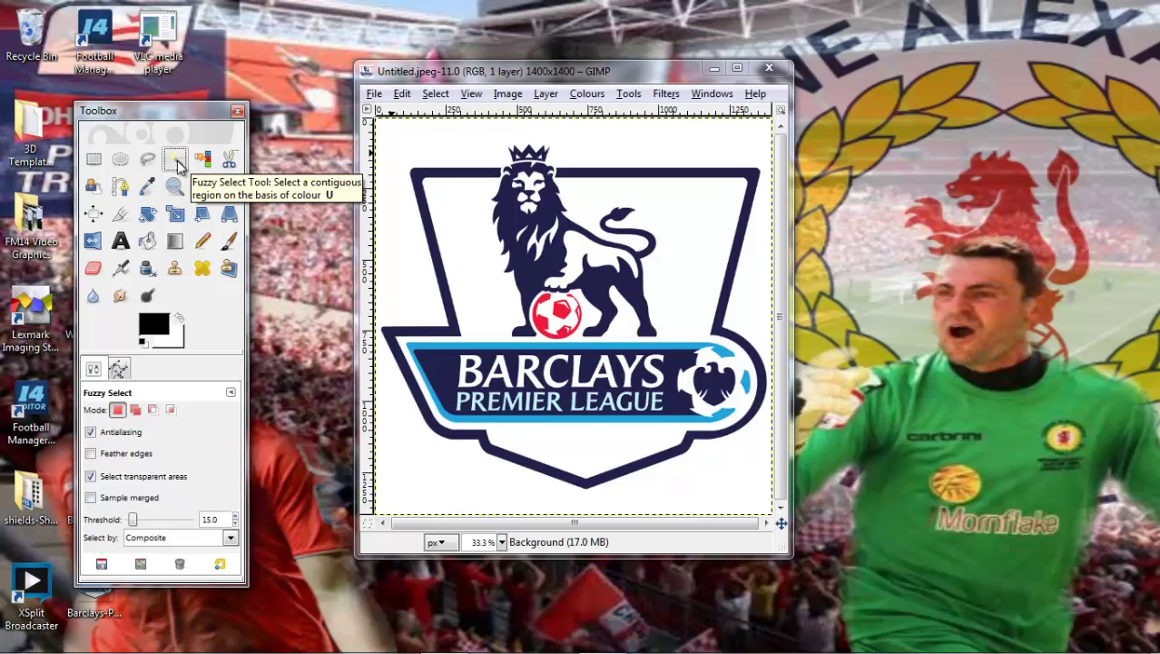
pyautogui.click(440, 136)
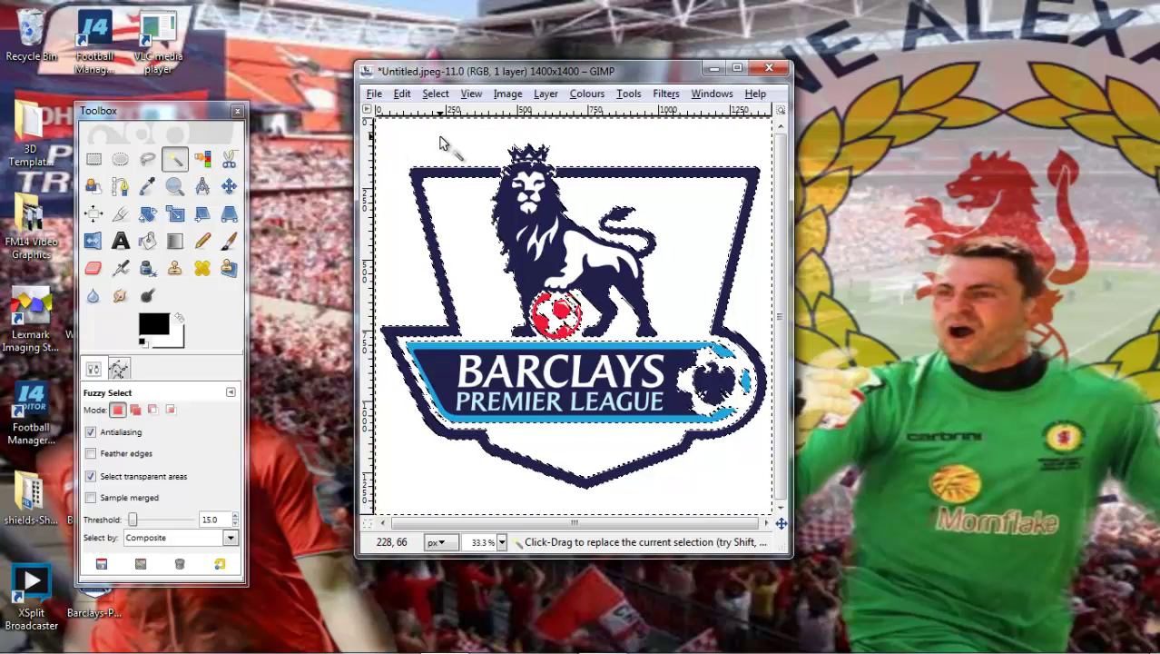